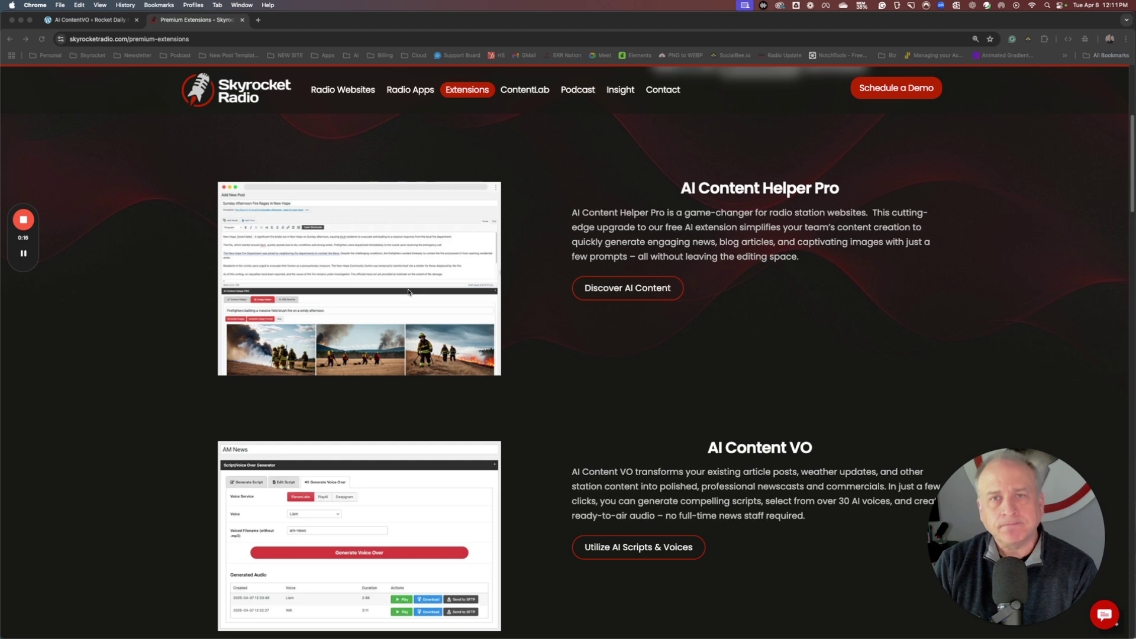
# - Find AI Content VO among the premium extensions and open its detail page
pyautogui.scroll(1, 408, 292)
pyautogui.scroll(1, 408, 292)
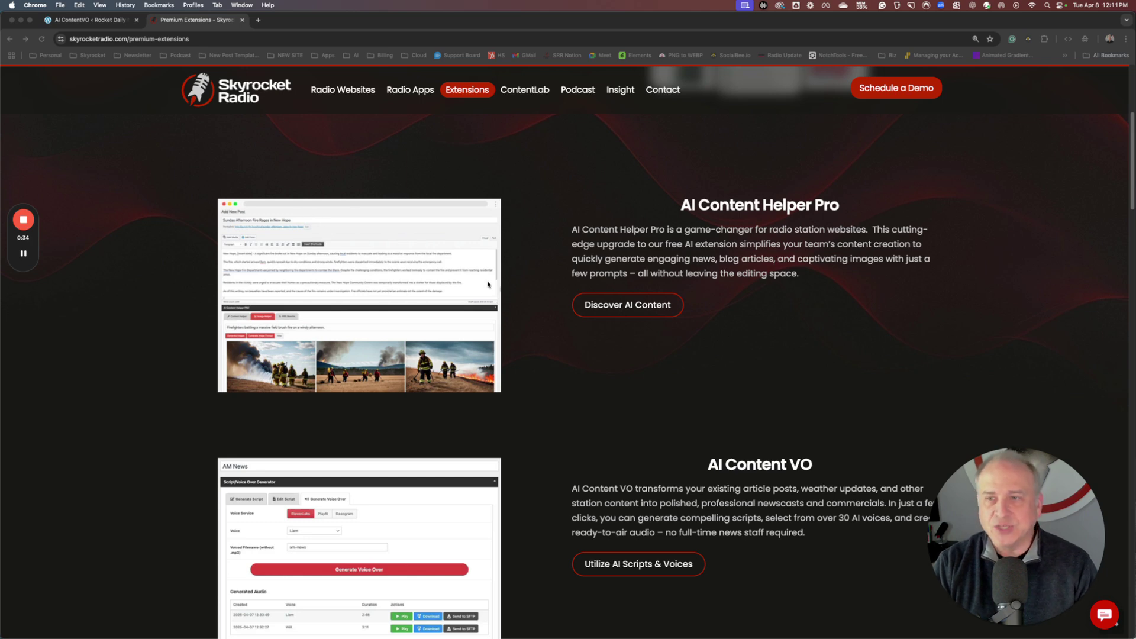
pyautogui.scroll(5, 489, 285)
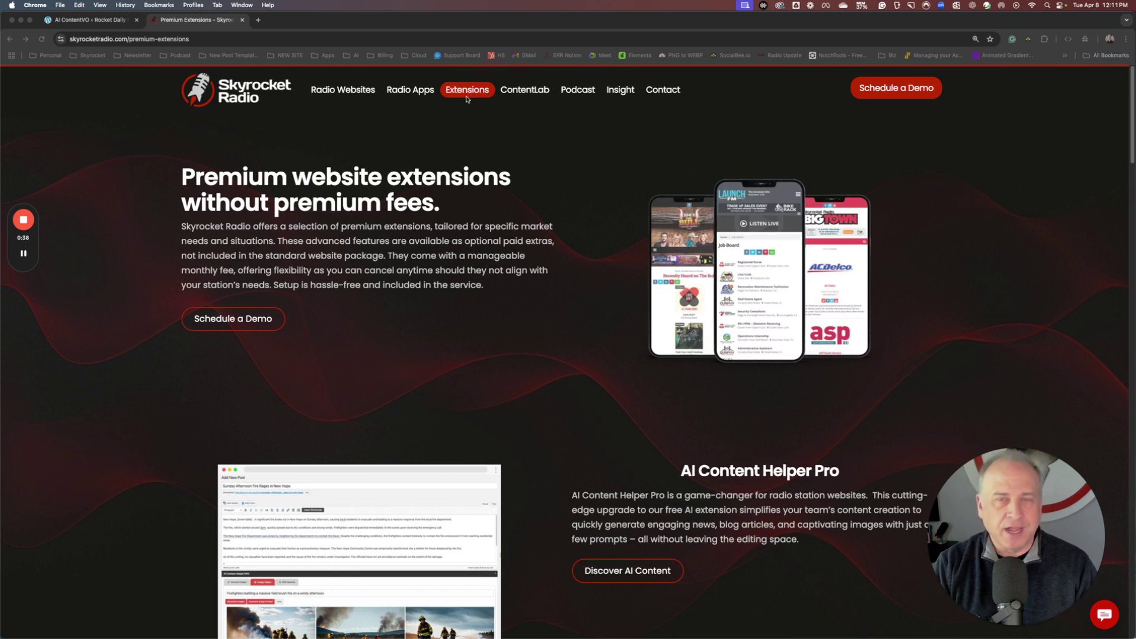
pyautogui.scroll(-8, 609, 317)
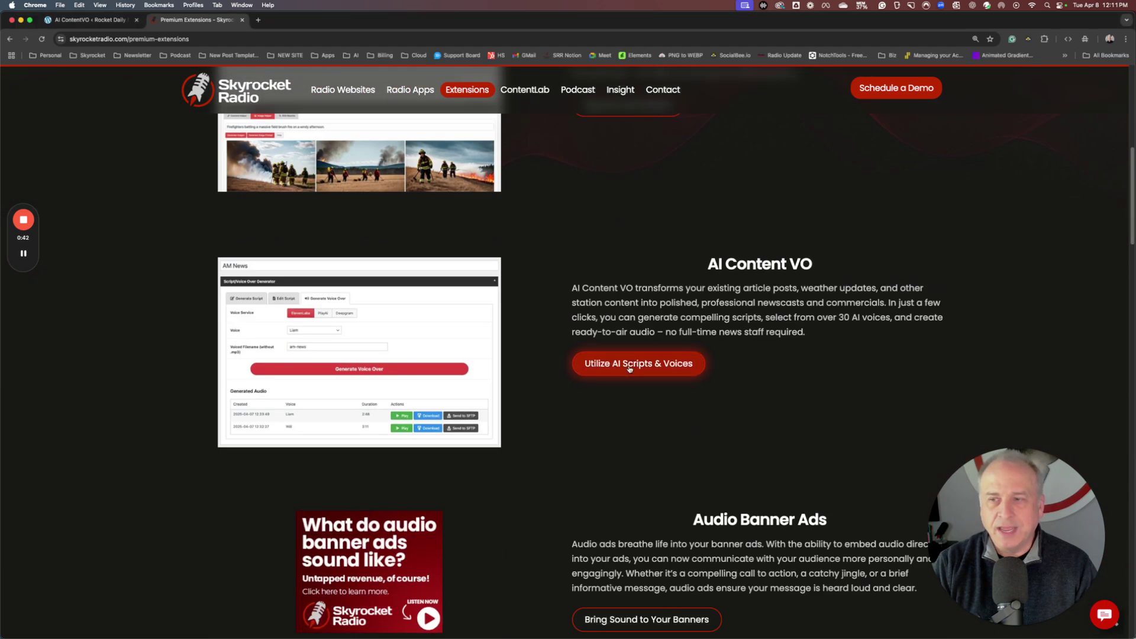
pyautogui.click(629, 365)
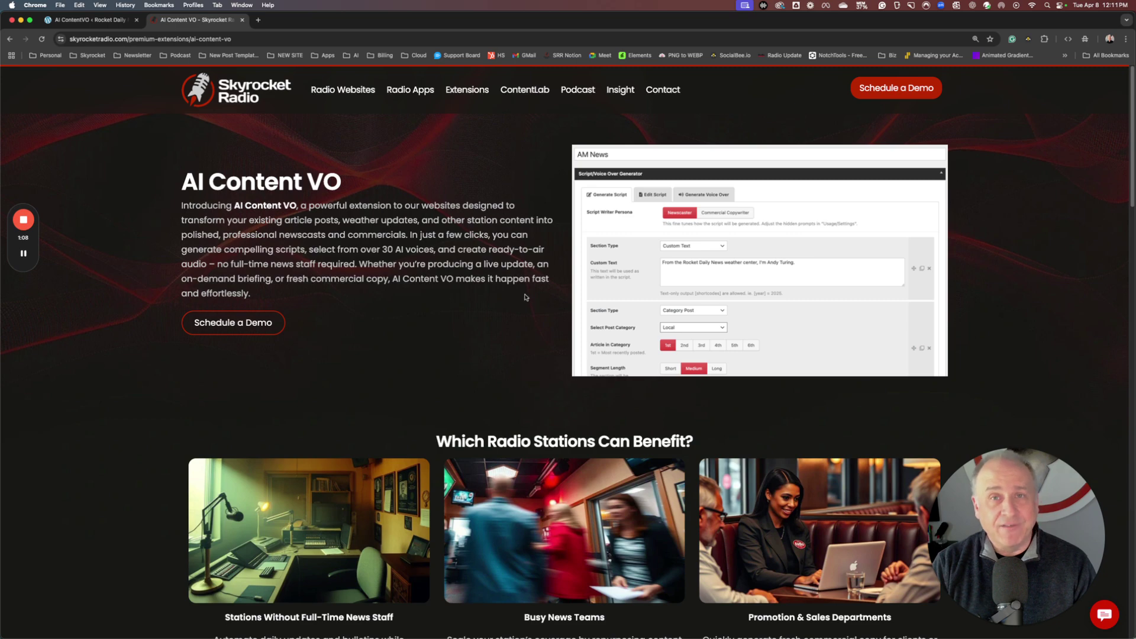
# - Review the AI Content VO page's sections on which radio stations can benefit, key features, and how the extension works
pyautogui.scroll(-5, 468, 282)
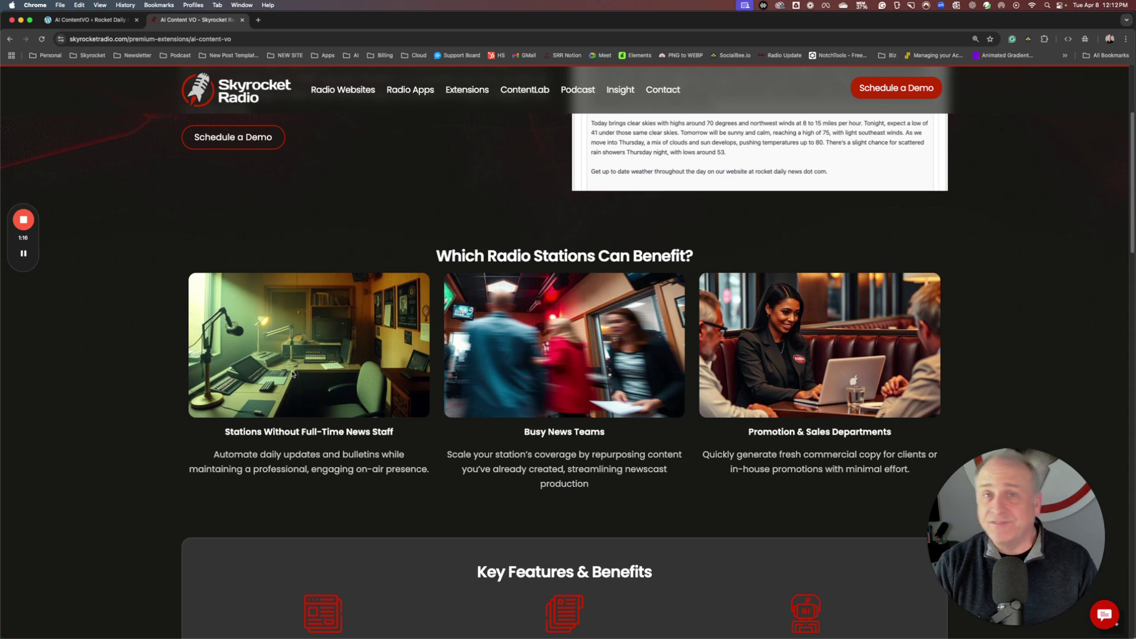
pyautogui.scroll(-1, 292, 374)
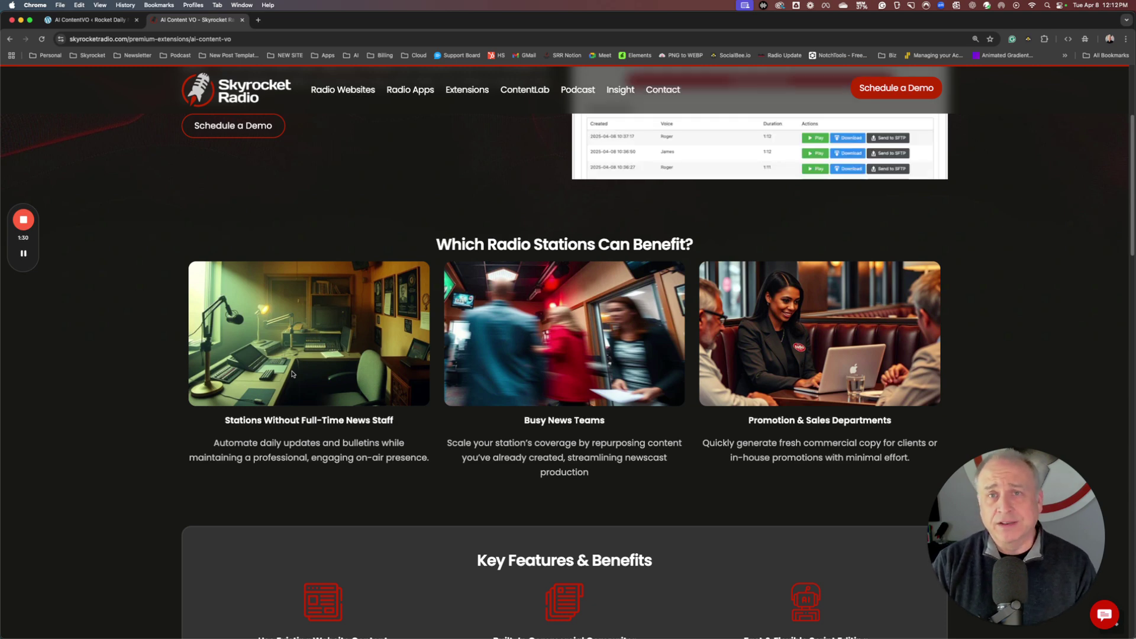
pyautogui.scroll(-2, 572, 402)
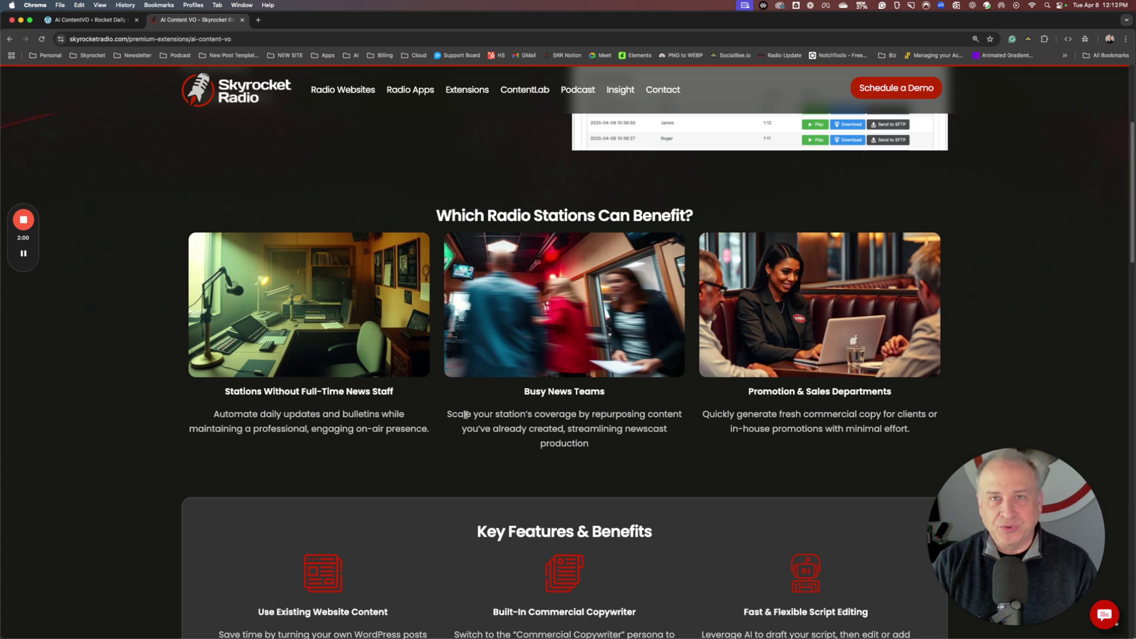
pyautogui.scroll(-1, 467, 415)
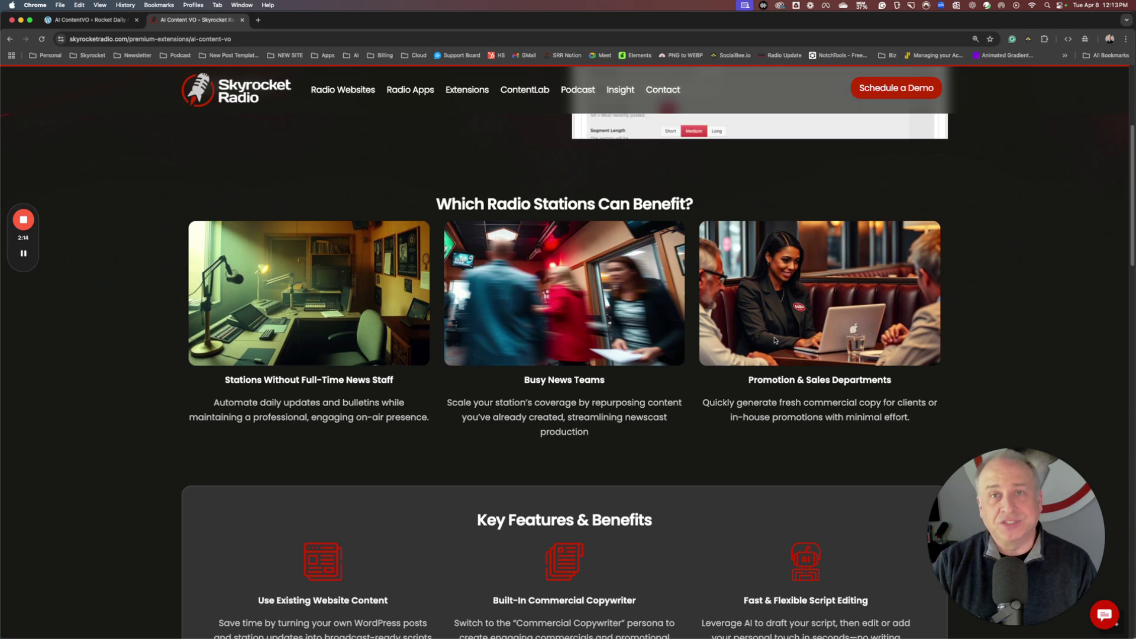
pyautogui.scroll(-6, 773, 343)
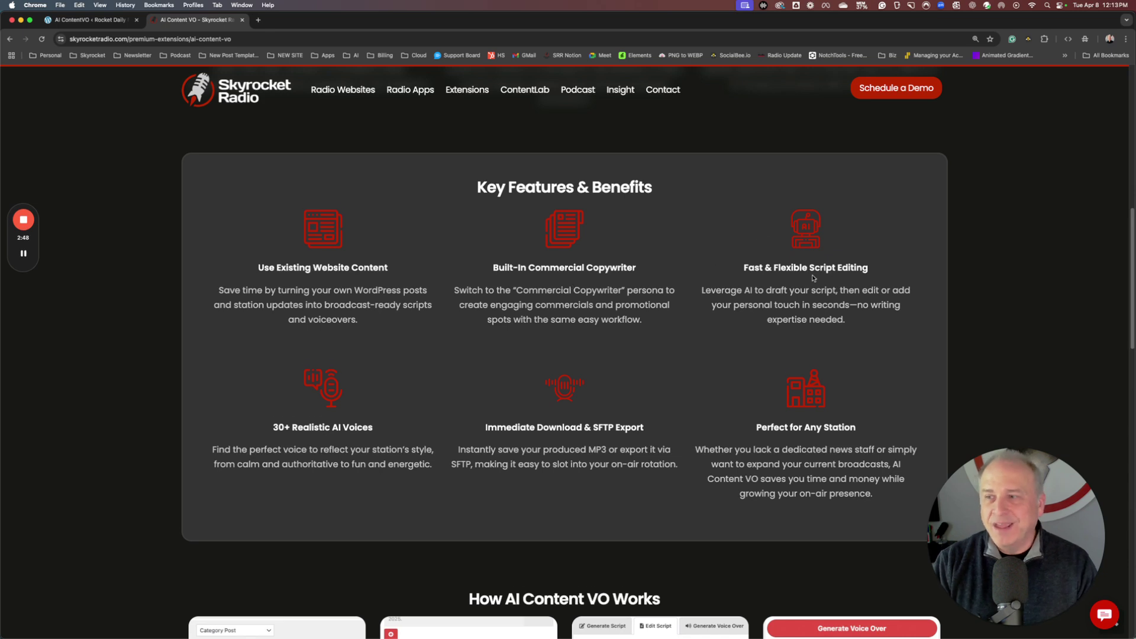
pyautogui.scroll(-1, 815, 278)
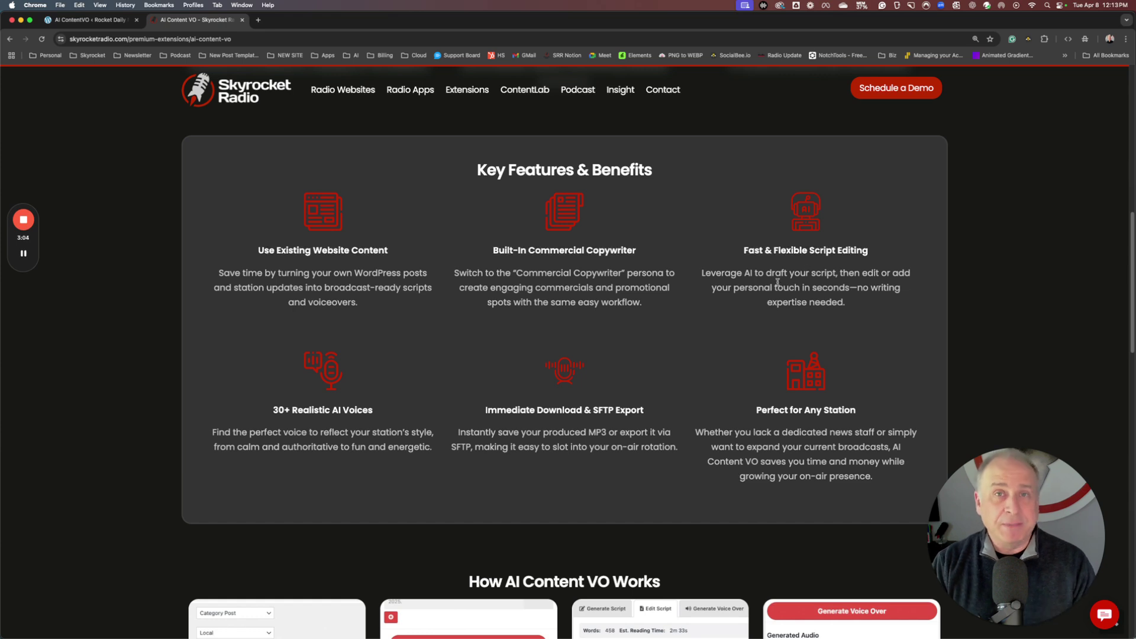
pyautogui.scroll(-2, 778, 283)
pyautogui.scroll(-2, 370, 374)
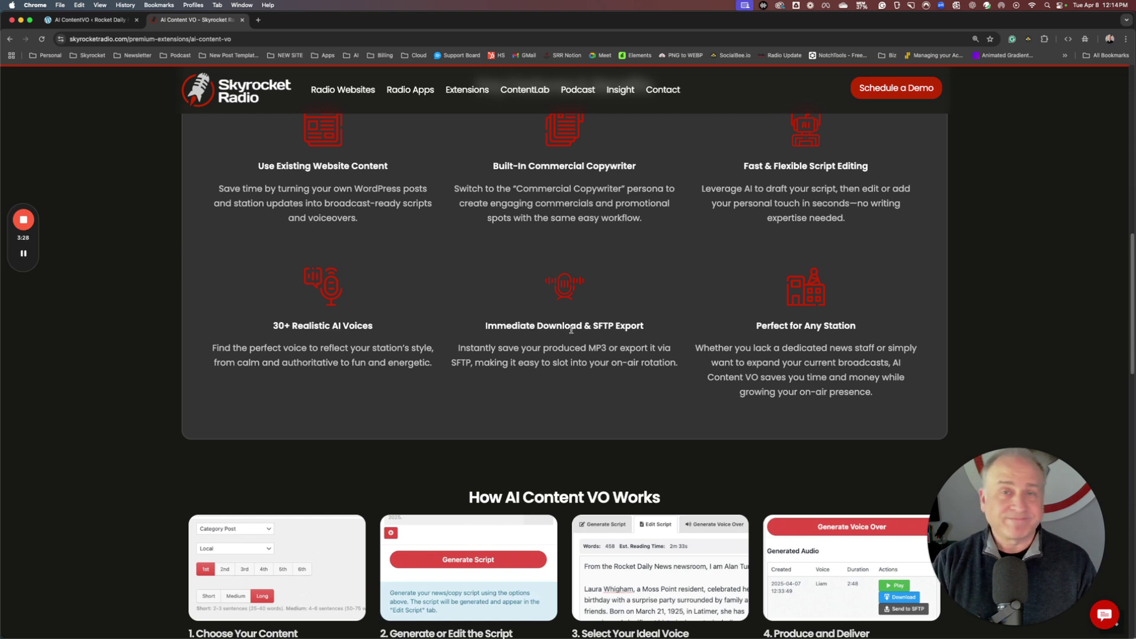
pyautogui.scroll(1, 898, 339)
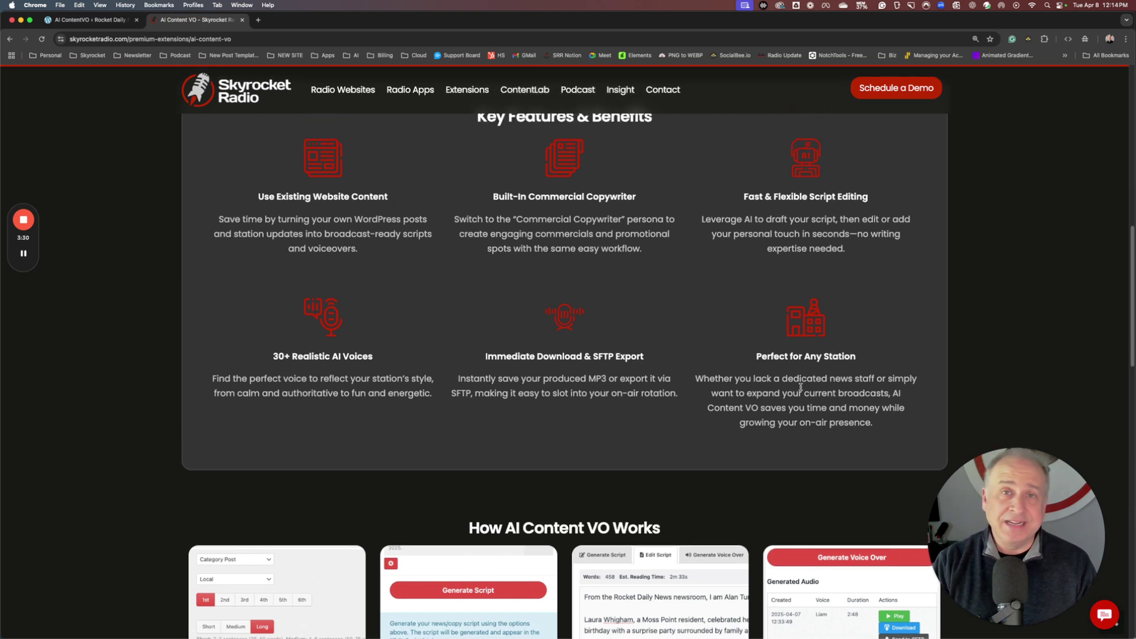
pyautogui.scroll(15, 795, 388)
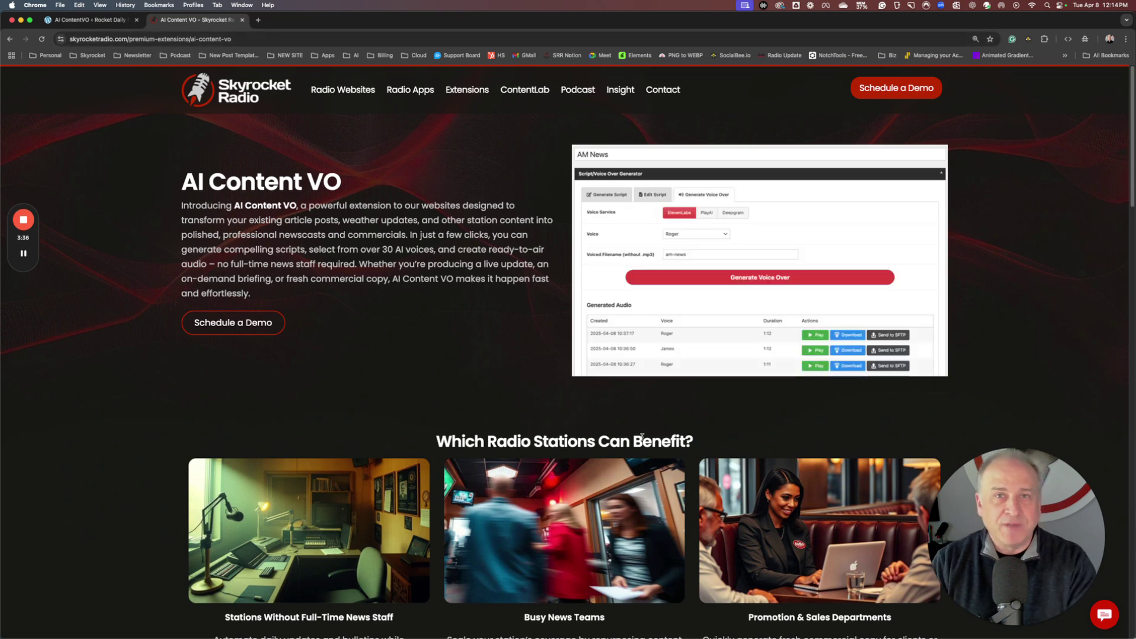
# - Switch to the Rocket Daily News AI ContentVO list, open the AM News entry for editing and look over its script sections
pyautogui.hotkey('ctrl', 'shift', 'Tab')
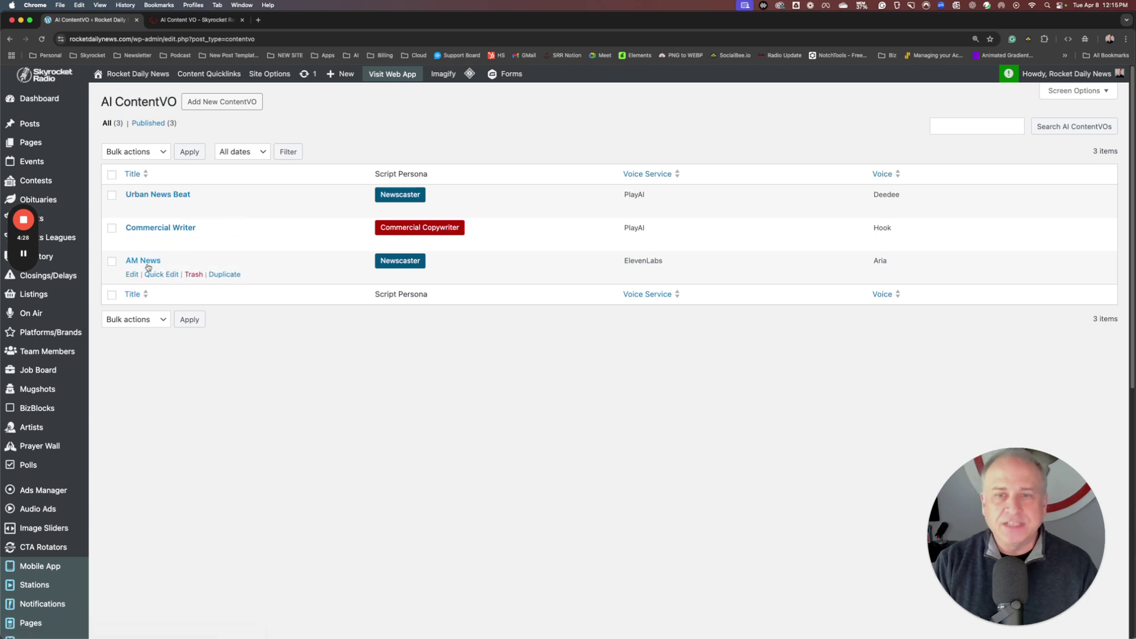
pyautogui.click(148, 267)
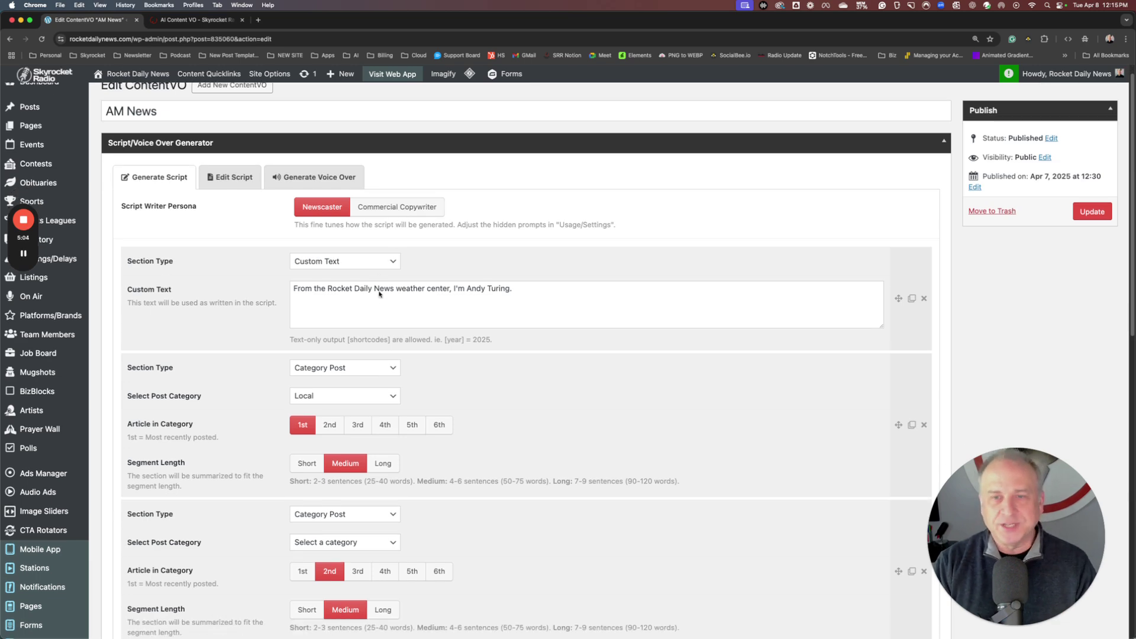
pyautogui.scroll(-2, 379, 293)
pyautogui.scroll(-6, 358, 293)
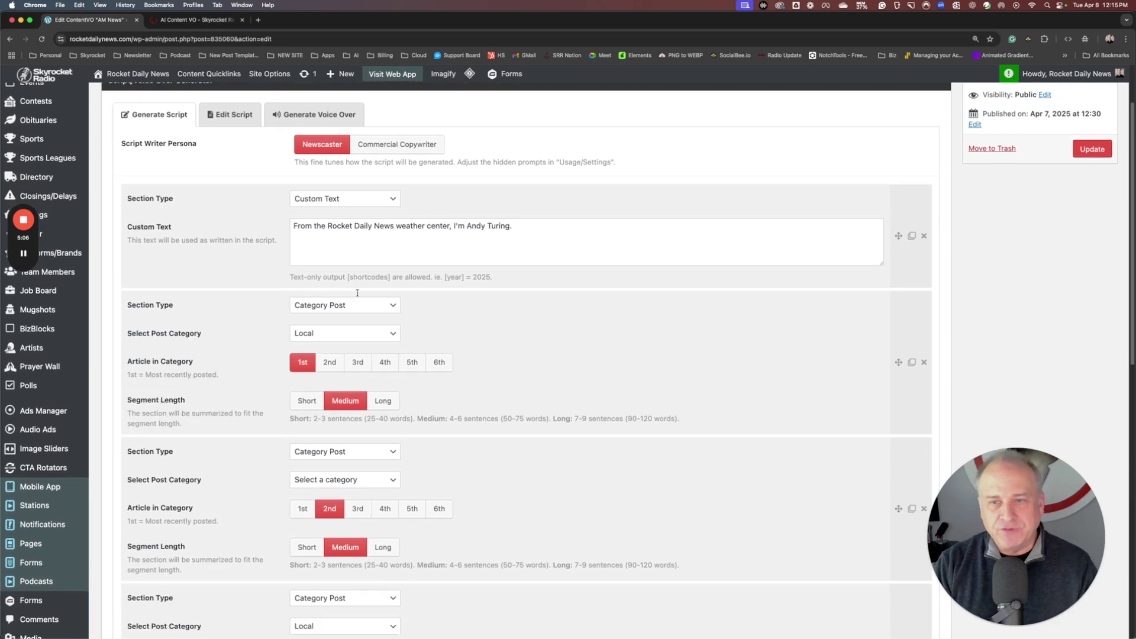
pyautogui.scroll(-2, 358, 293)
pyautogui.scroll(8, 331, 267)
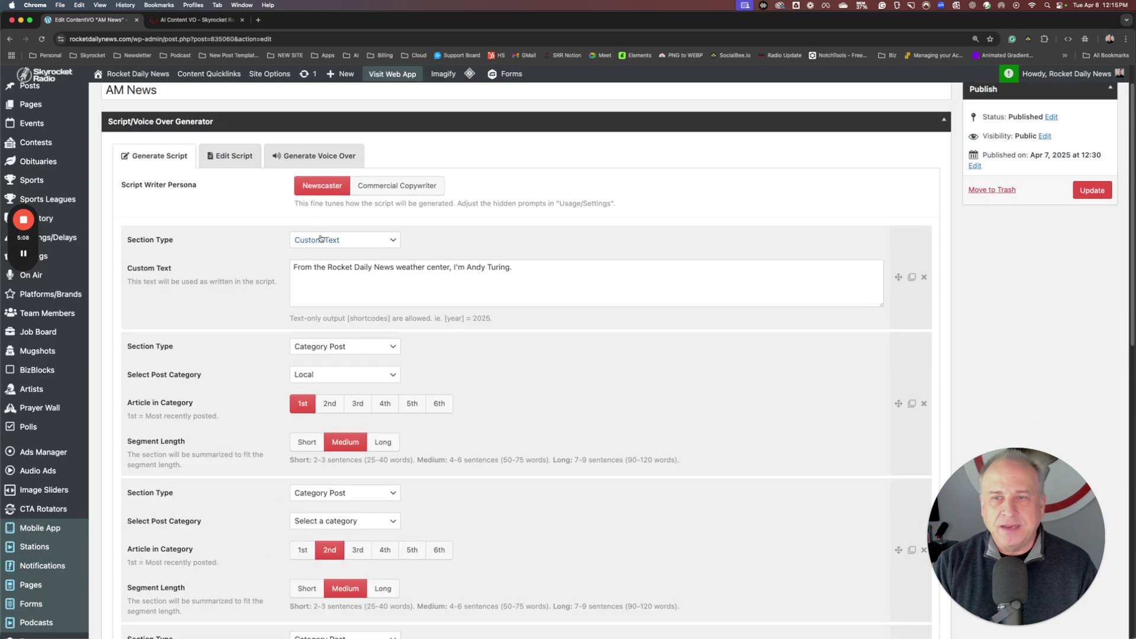
# - Set the first script section's type to Post Recent and view the recent posts available for it
pyautogui.click(319, 239)
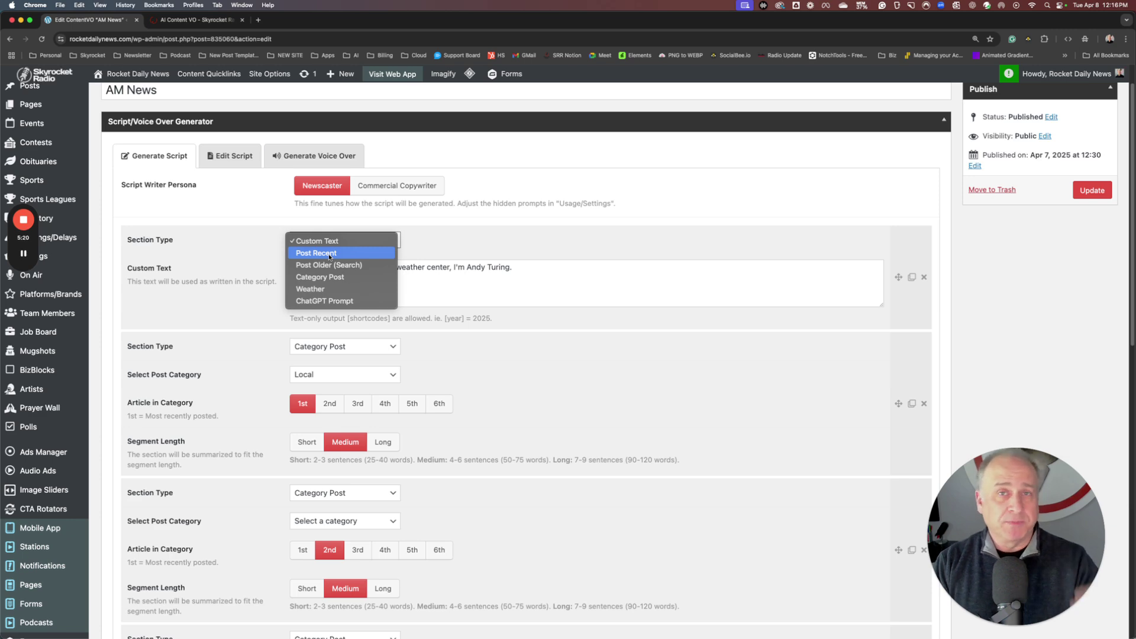
pyautogui.click(329, 253)
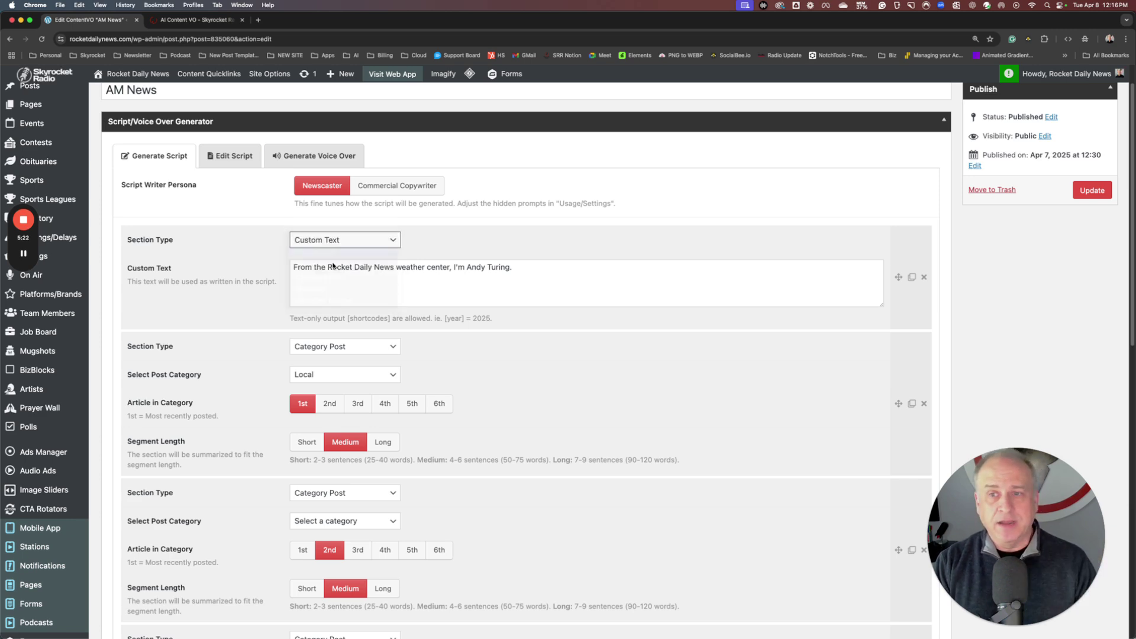
pyautogui.click(336, 268)
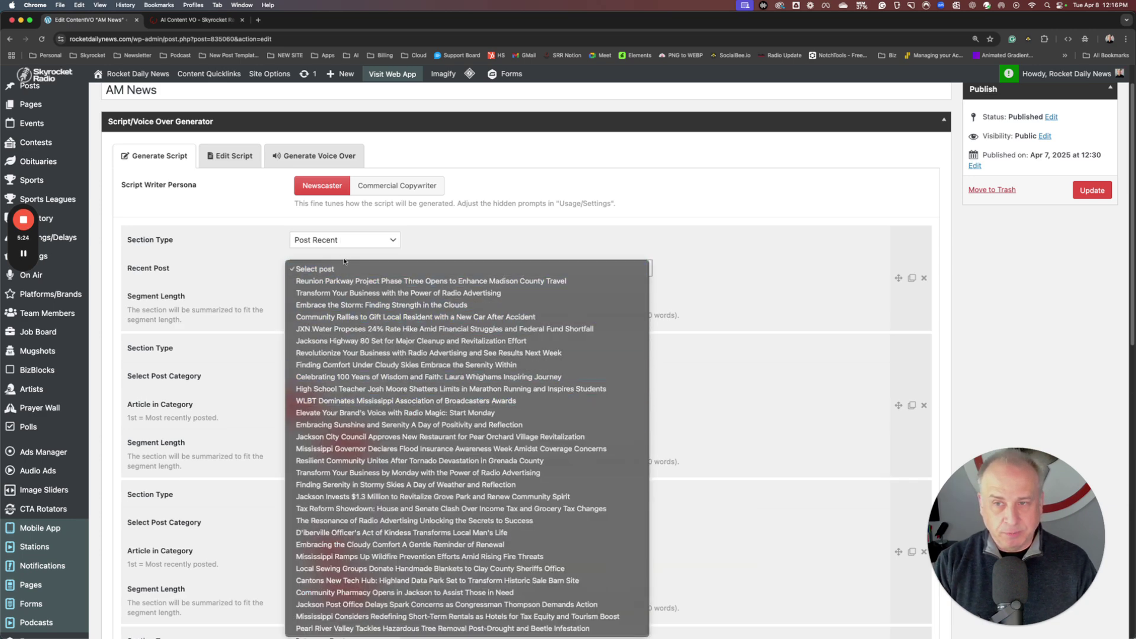
pyautogui.click(336, 247)
# - Change the first script section's type to Post Older (Search) and search the older posts for "police"
pyautogui.click(331, 240)
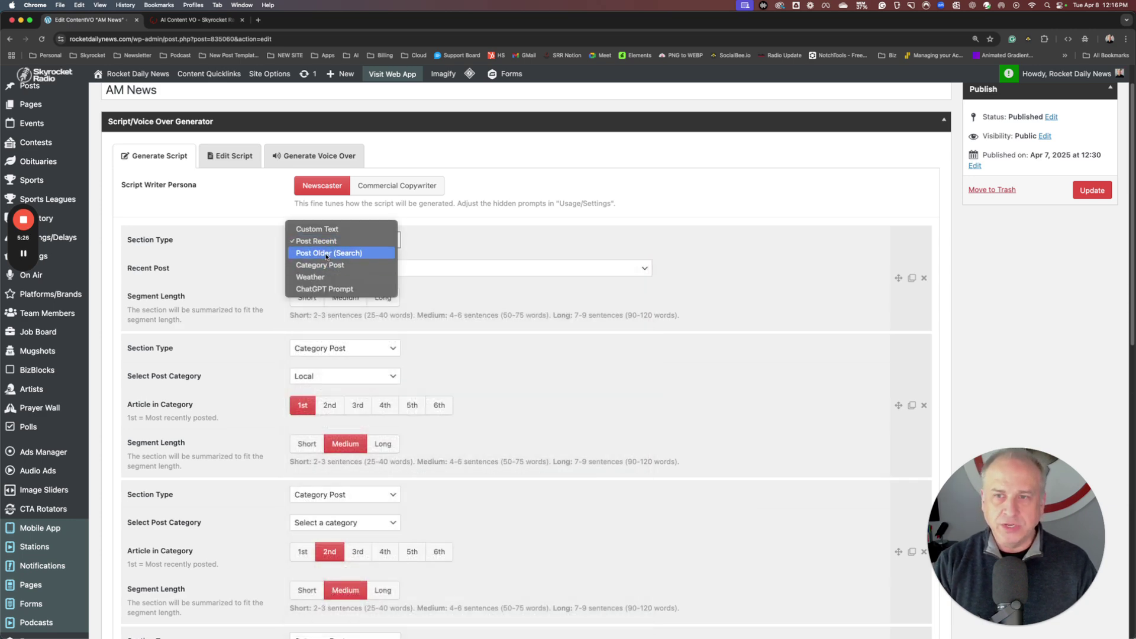
pyautogui.click(327, 252)
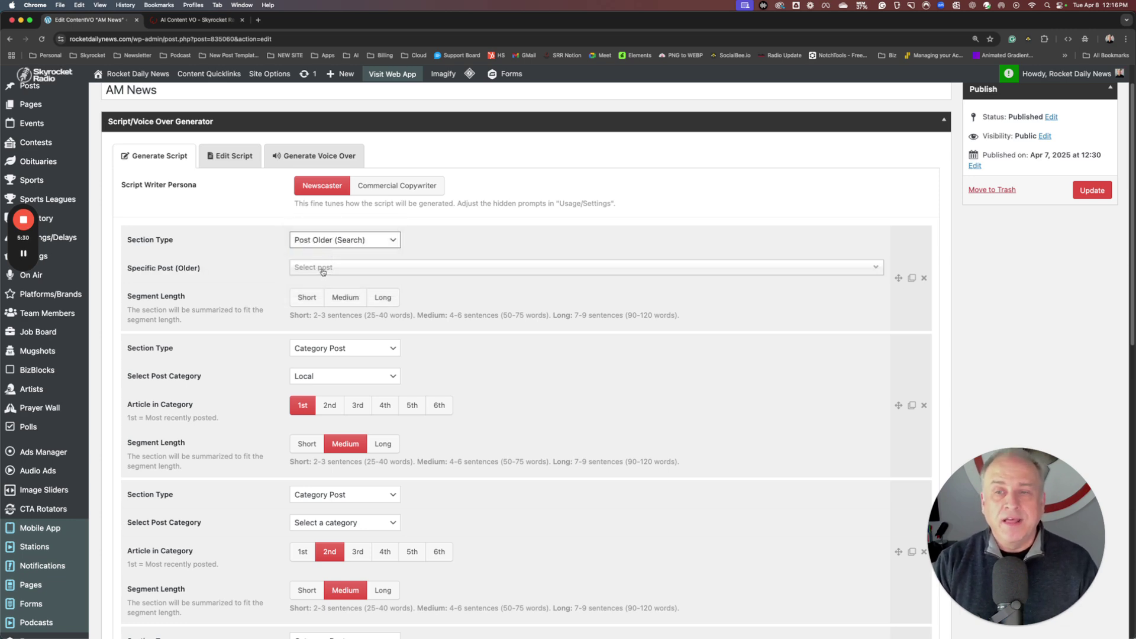
pyautogui.click(323, 272)
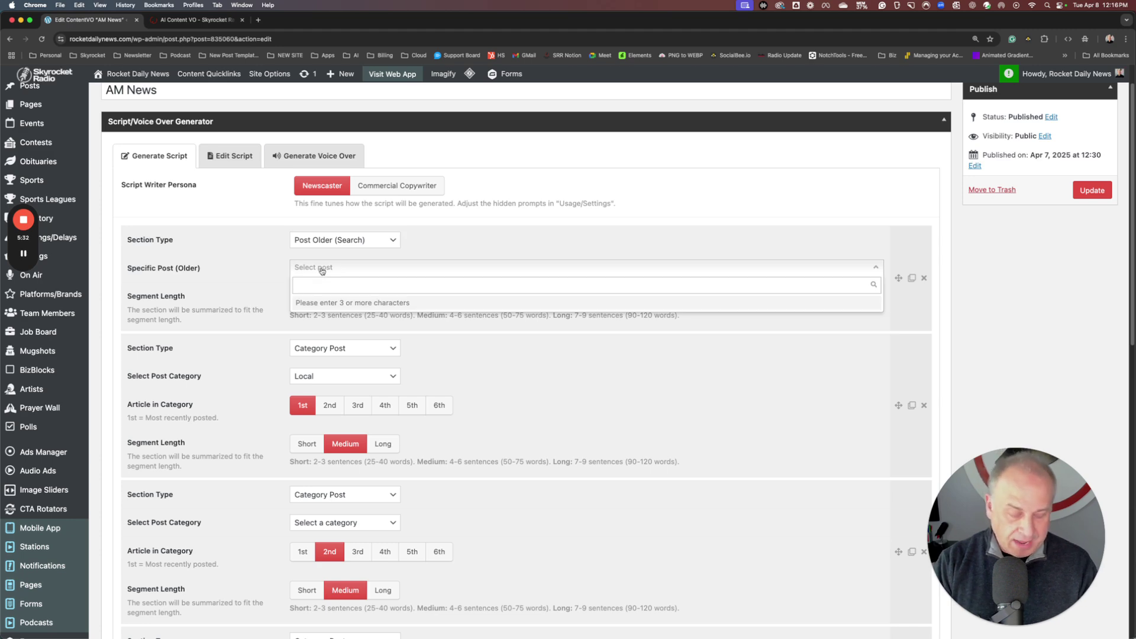
pyautogui.write('police')
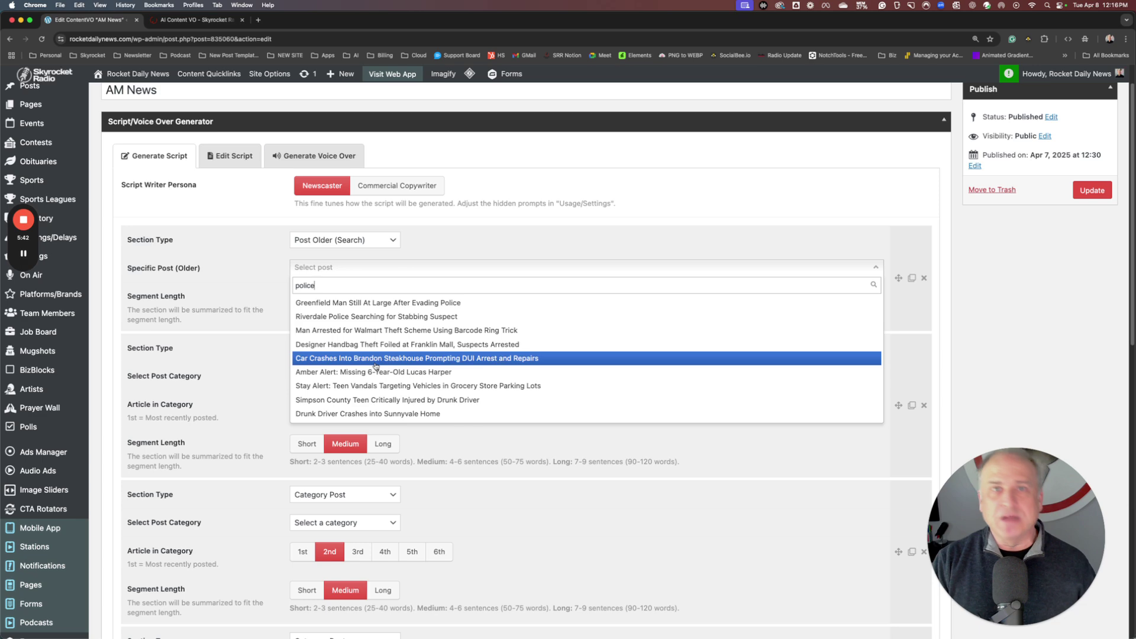
# - Set the first script section to a Category Post that uses the 1st article in the Local category
pyautogui.click(344, 240)
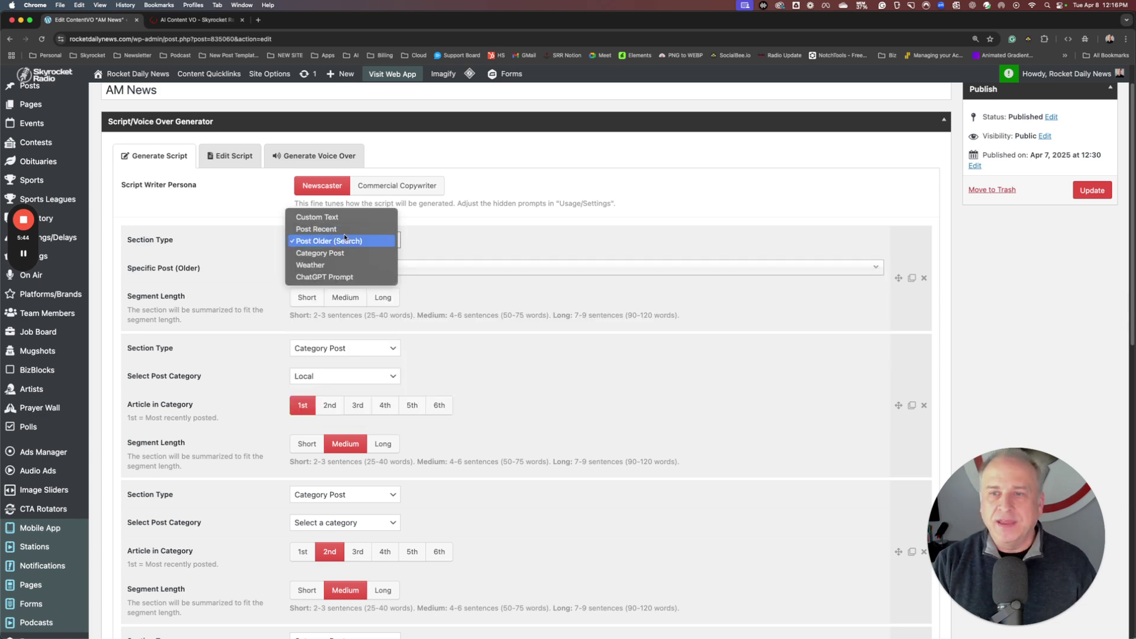
pyautogui.click(337, 256)
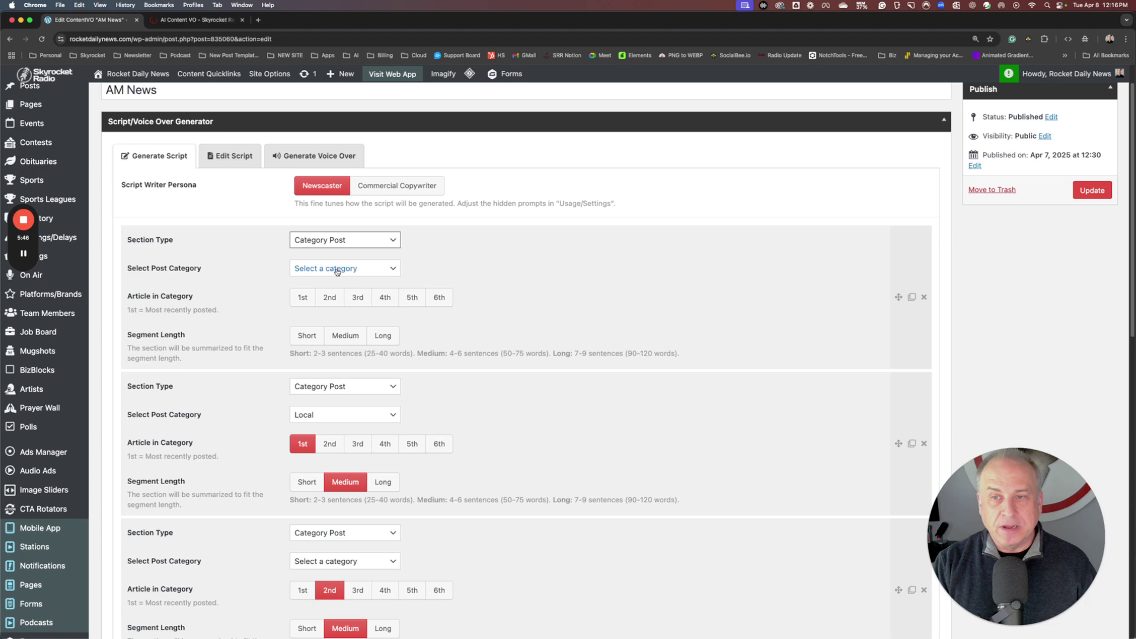
pyautogui.click(335, 268)
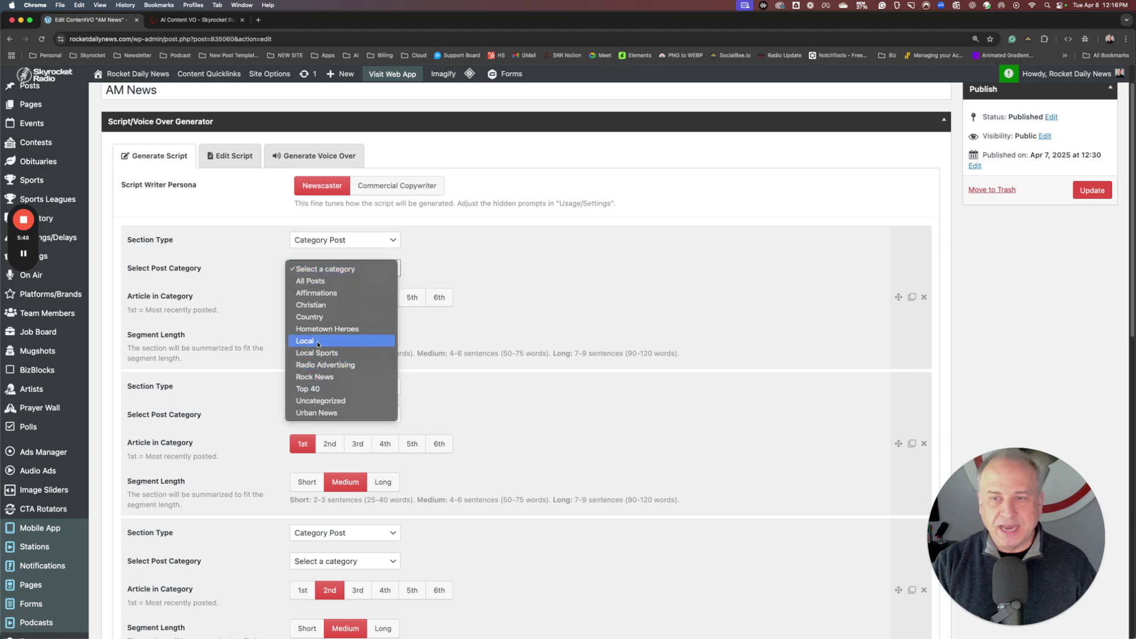
pyautogui.click(313, 341)
pyautogui.click(303, 300)
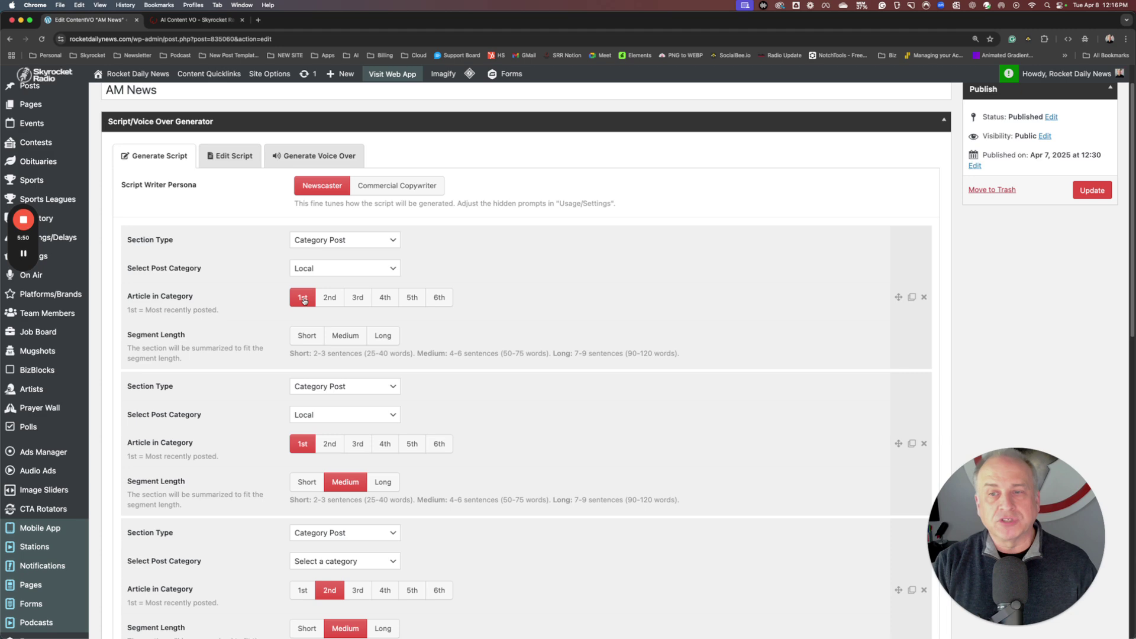
pyautogui.click(340, 267)
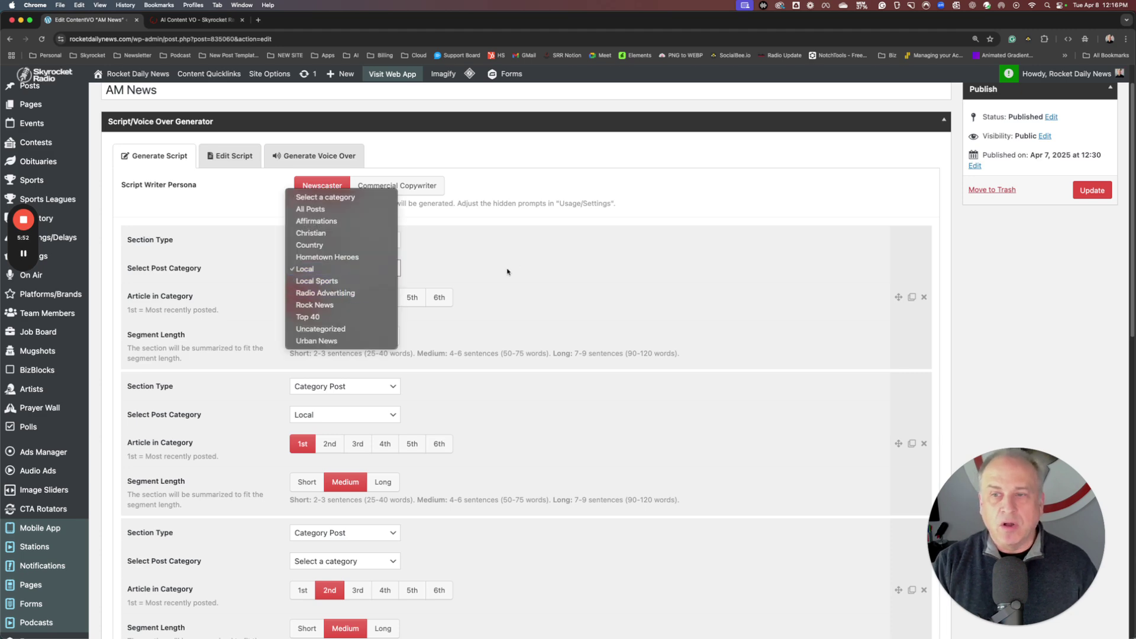
pyautogui.click(508, 271)
pyautogui.click(356, 247)
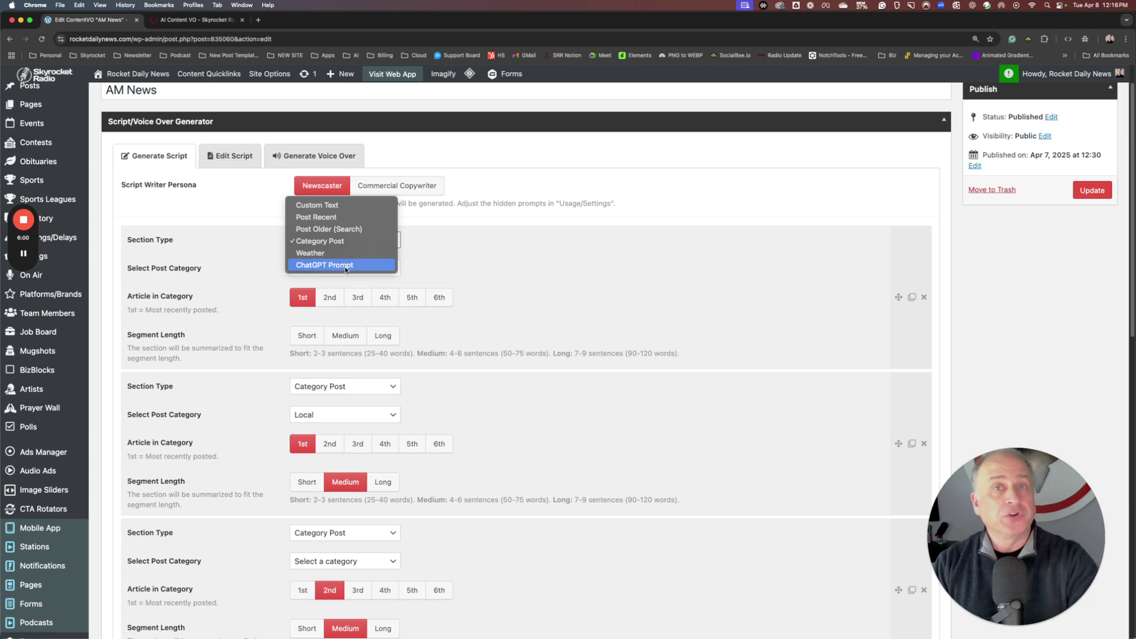
pyautogui.click(472, 269)
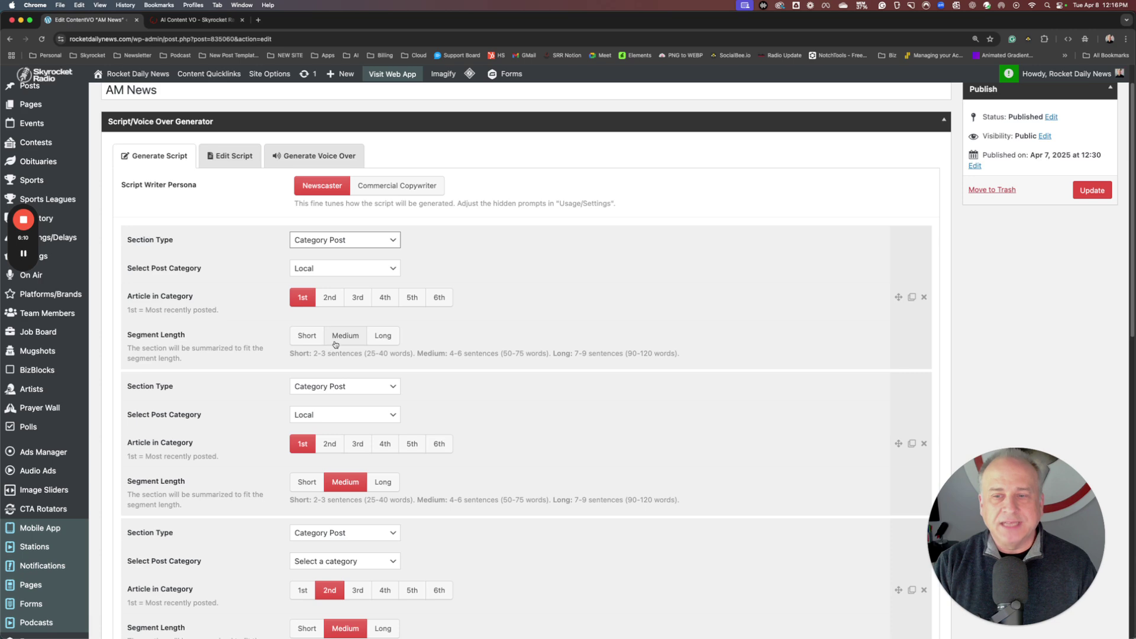
# - Set the segment length of the first script section to Medium
pyautogui.click(346, 342)
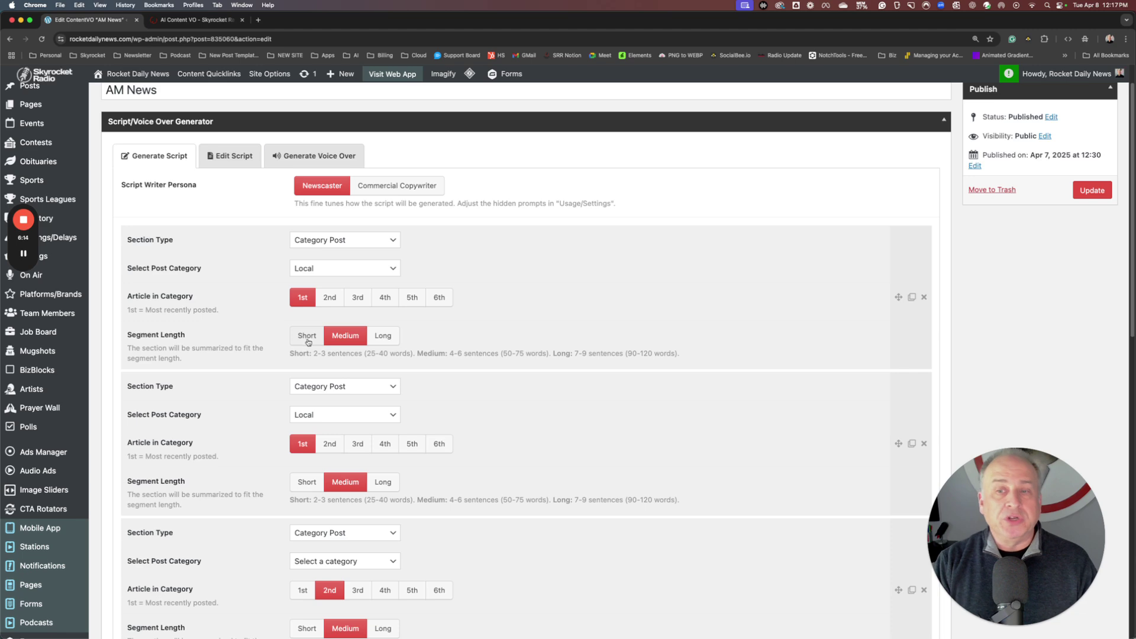
pyautogui.click(308, 341)
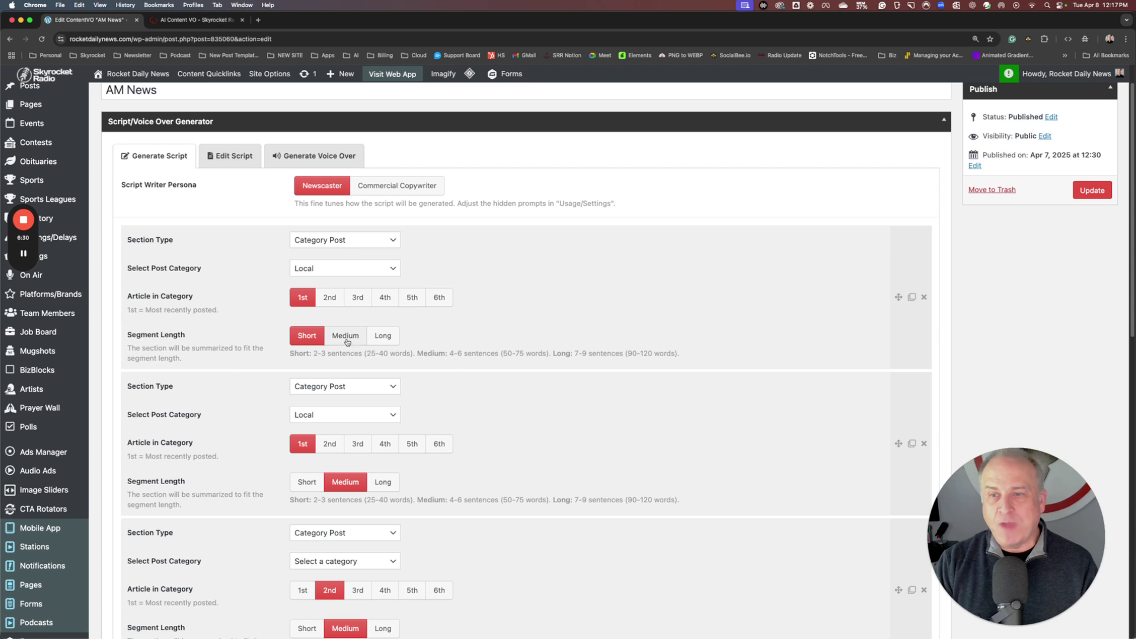
pyautogui.click(346, 337)
pyautogui.scroll(-3, 337, 342)
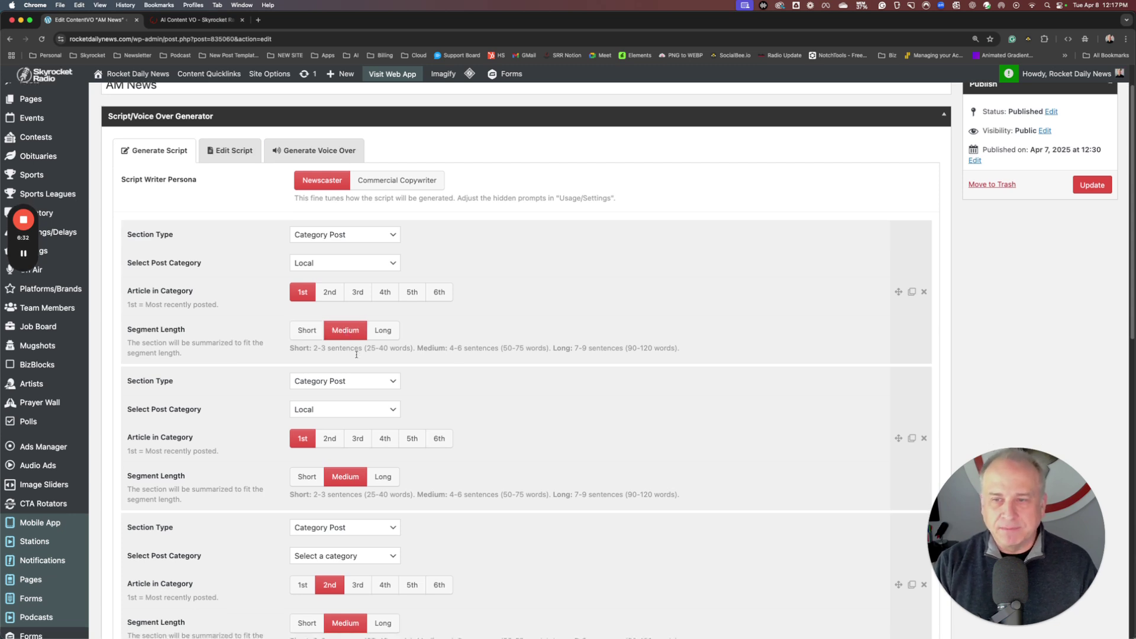
pyautogui.scroll(-1, 329, 343)
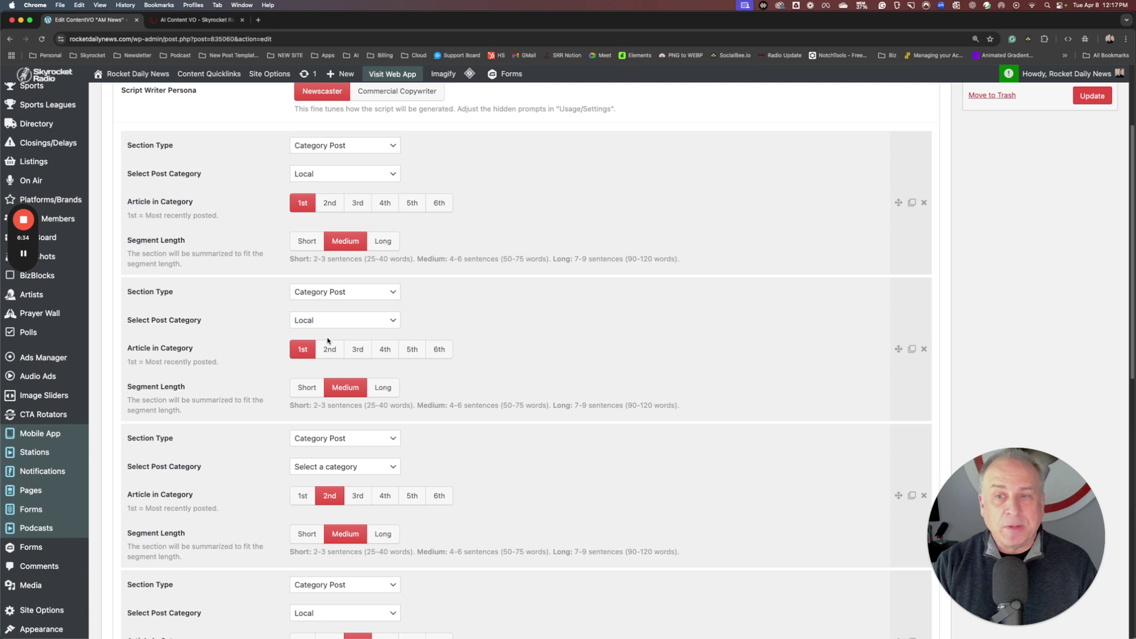
# - Set the second script section to use the 2nd article in the Local category
pyautogui.click(330, 350)
pyautogui.scroll(2, 459, 290)
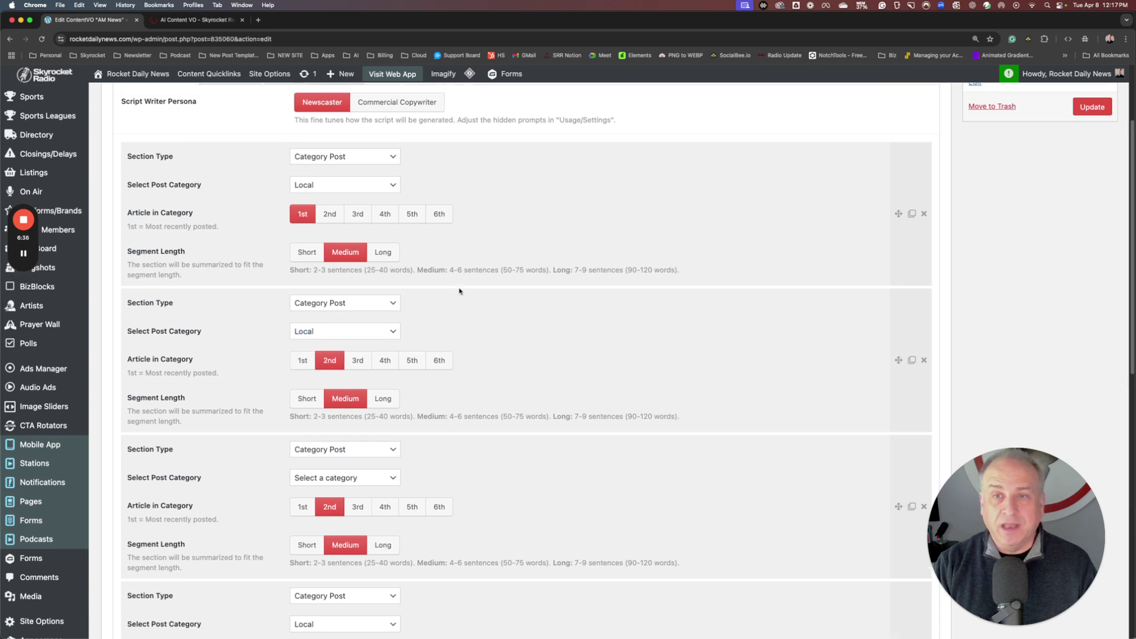
# - Change the first script section to Custom Text and replace "weather center" with "news room" in its text
pyautogui.click(339, 172)
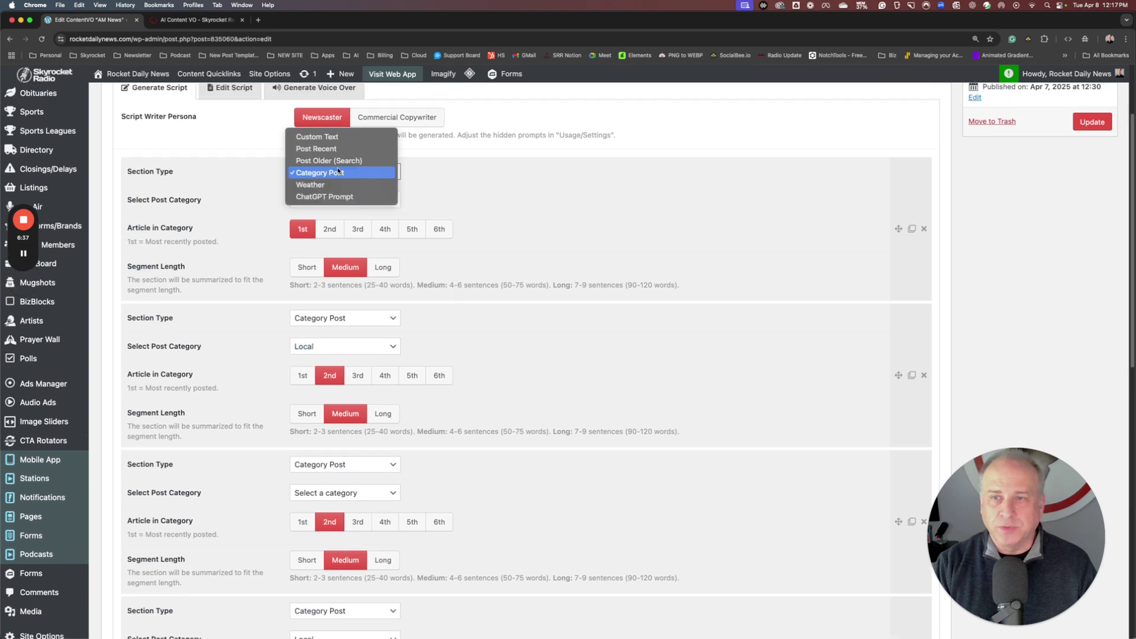
pyautogui.click(320, 137)
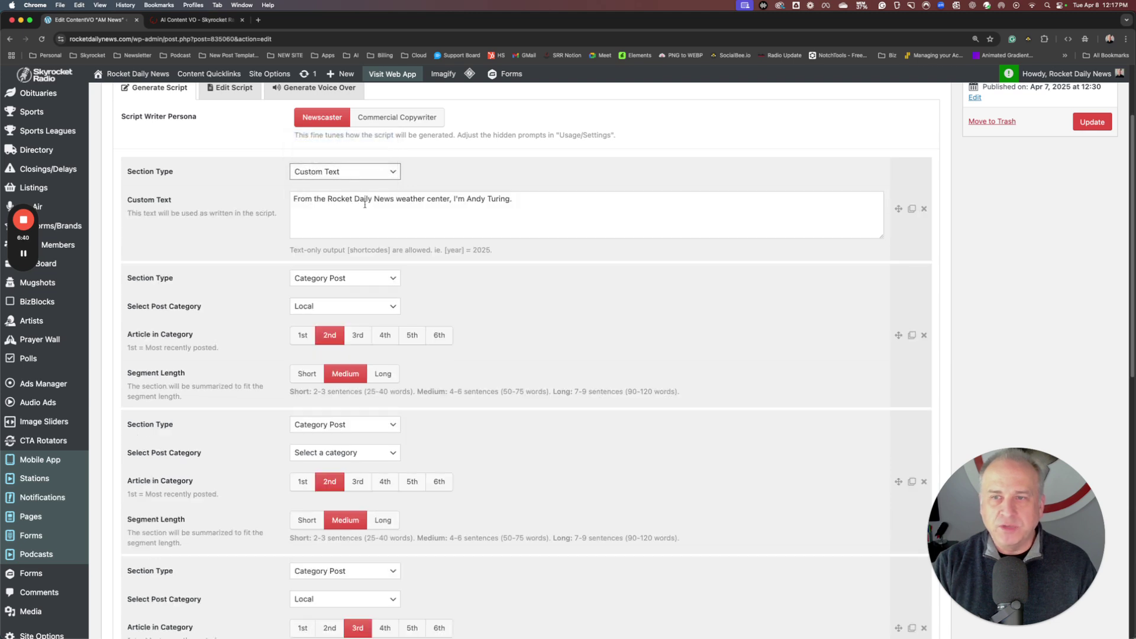
pyautogui.click(314, 217)
pyautogui.scroll(1, 314, 218)
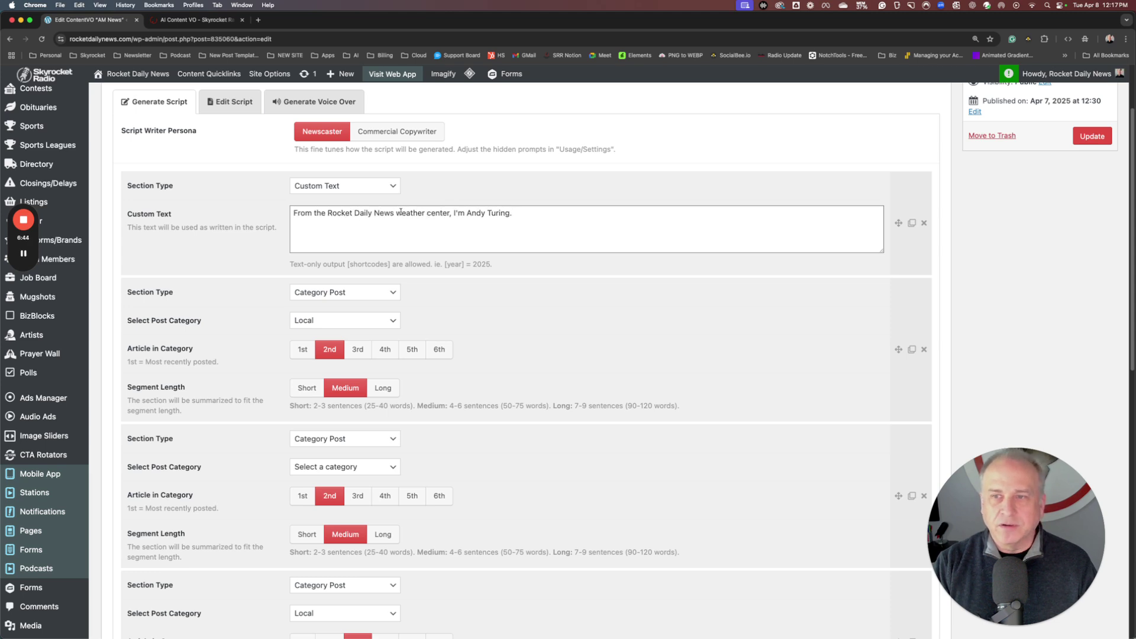
pyautogui.moveTo(397, 215); pyautogui.dragTo(444, 212)
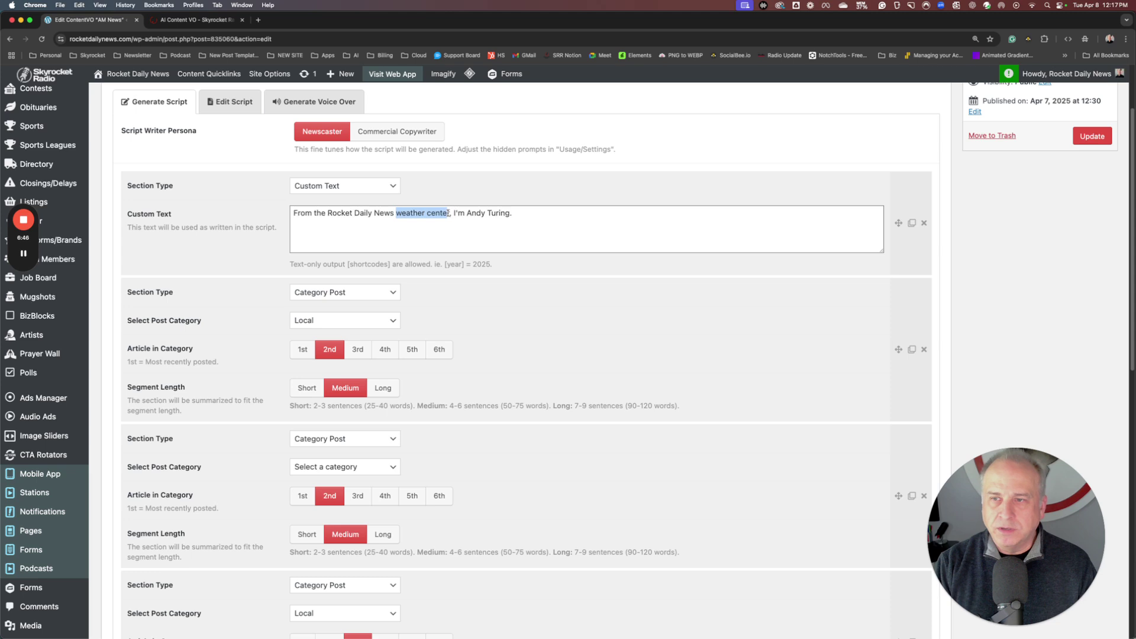
pyautogui.write('news room')
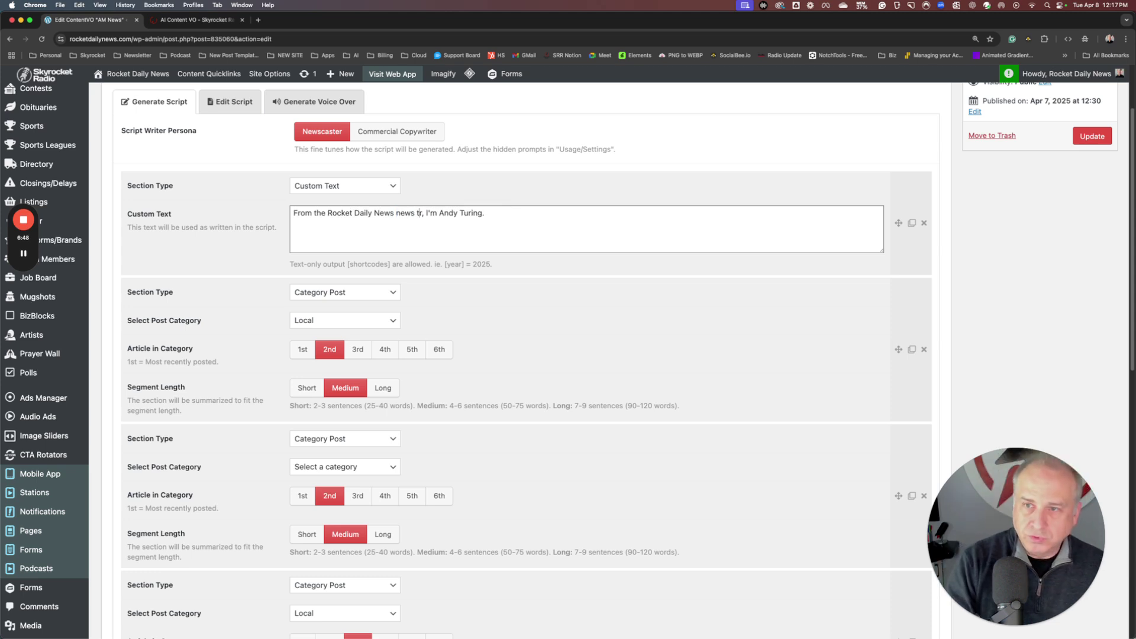
pyautogui.press('BackSpace')
pyautogui.press('BackSpace')
pyautogui.press('BackSpace')
pyautogui.press('BackSpace')
pyautogui.write('roo')
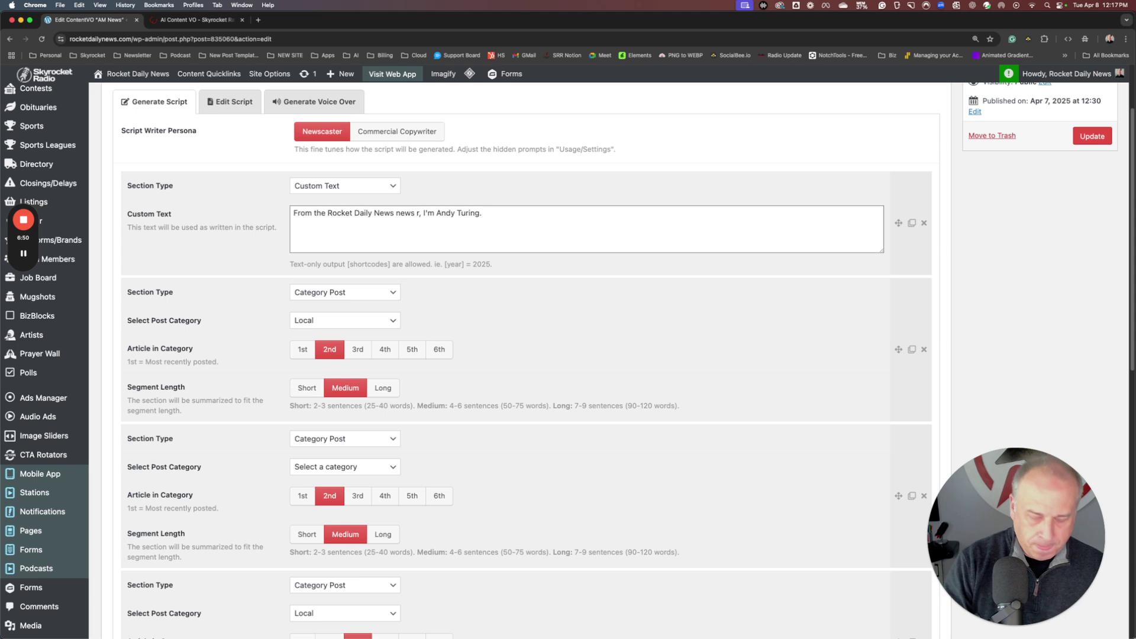
pyautogui.write('m')
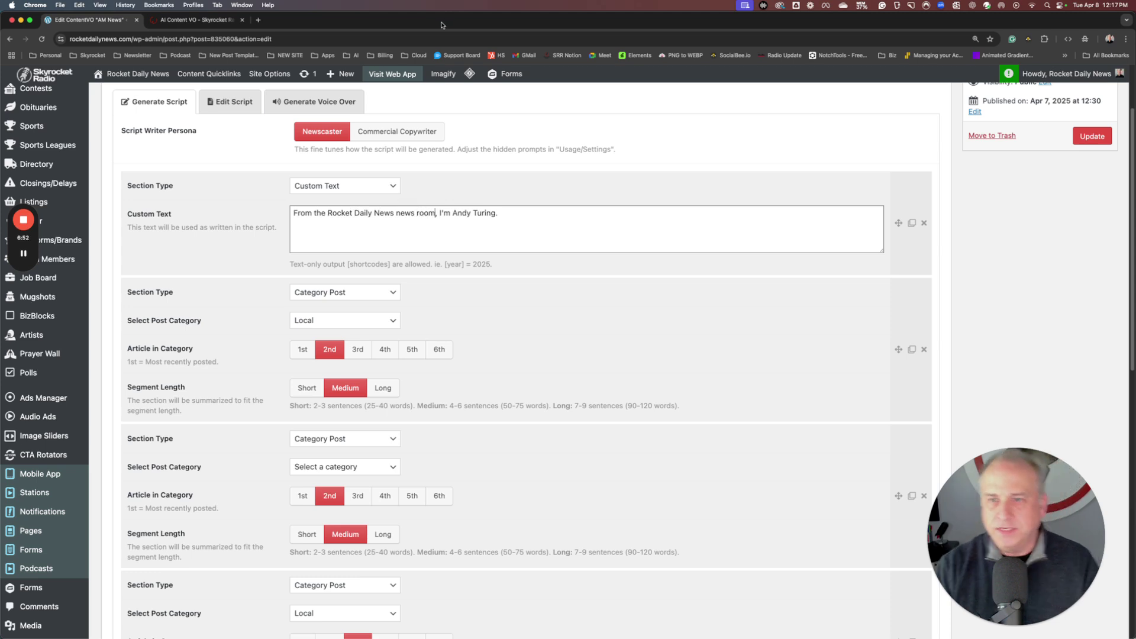
# - Set the second script section to use the 1st article in the Local category
pyautogui.scroll(-1, 300, 338)
pyautogui.click(300, 338)
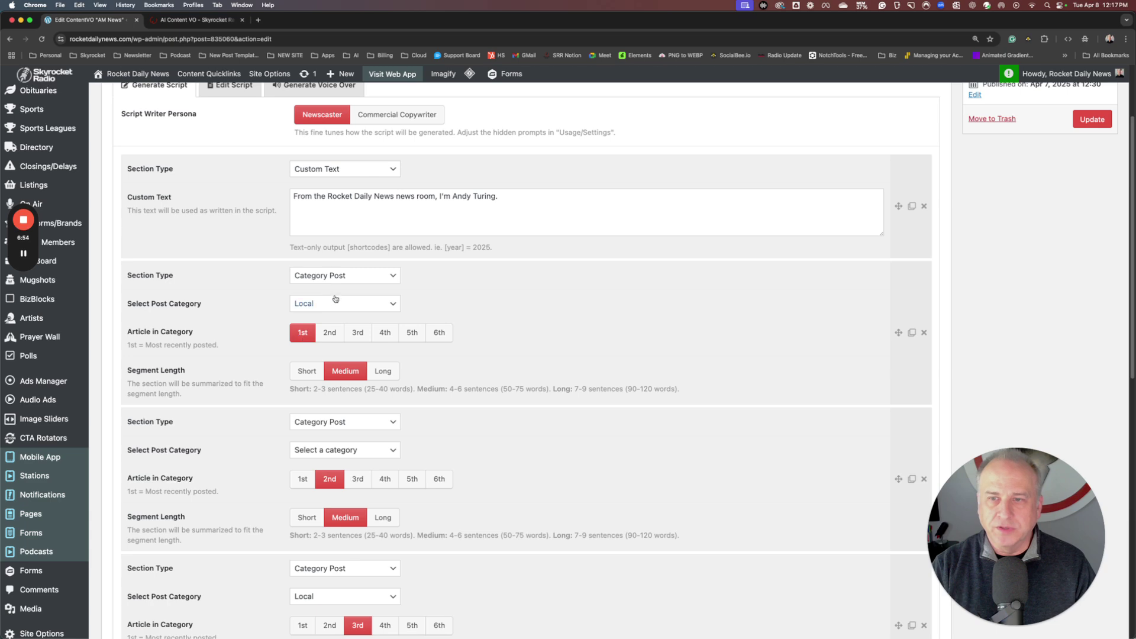
# - Review the remaining category, custom text and weather sections, and generate the AM News script
pyautogui.scroll(-5, 333, 296)
pyautogui.scroll(-1, 333, 305)
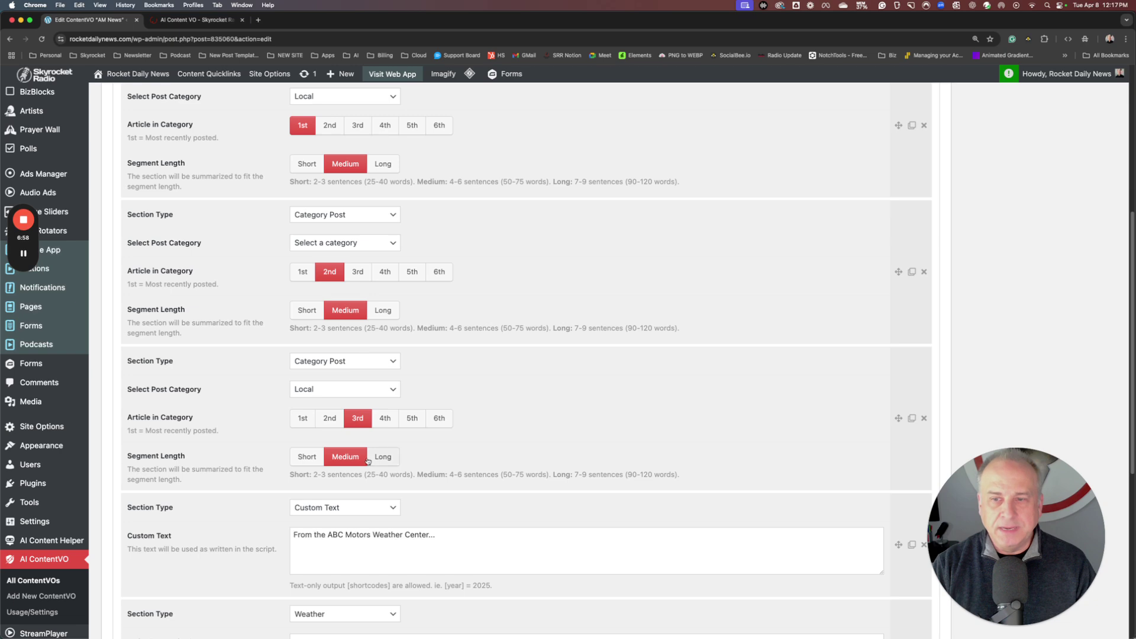
pyautogui.scroll(-6, 367, 462)
pyautogui.click(330, 321)
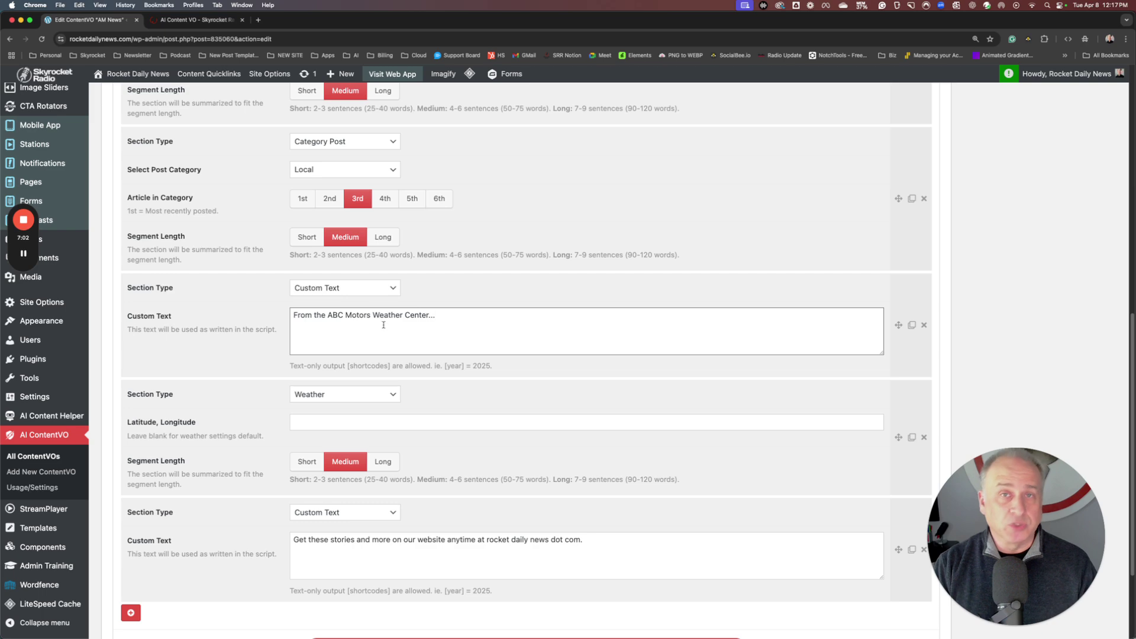
pyautogui.scroll(-2, 384, 324)
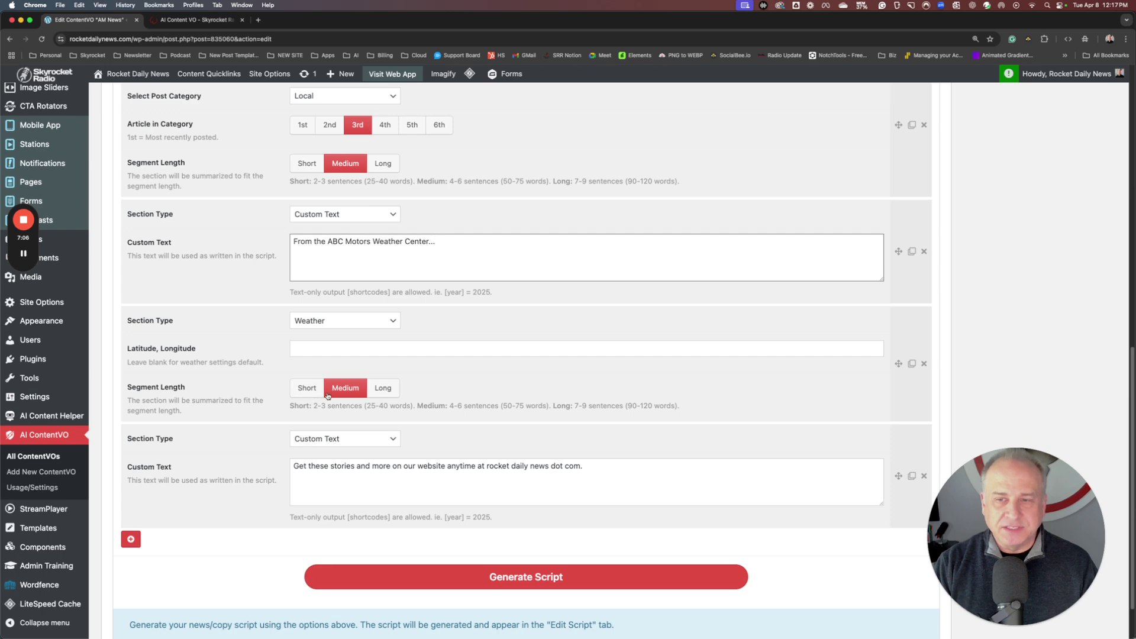
pyautogui.scroll(-2, 335, 406)
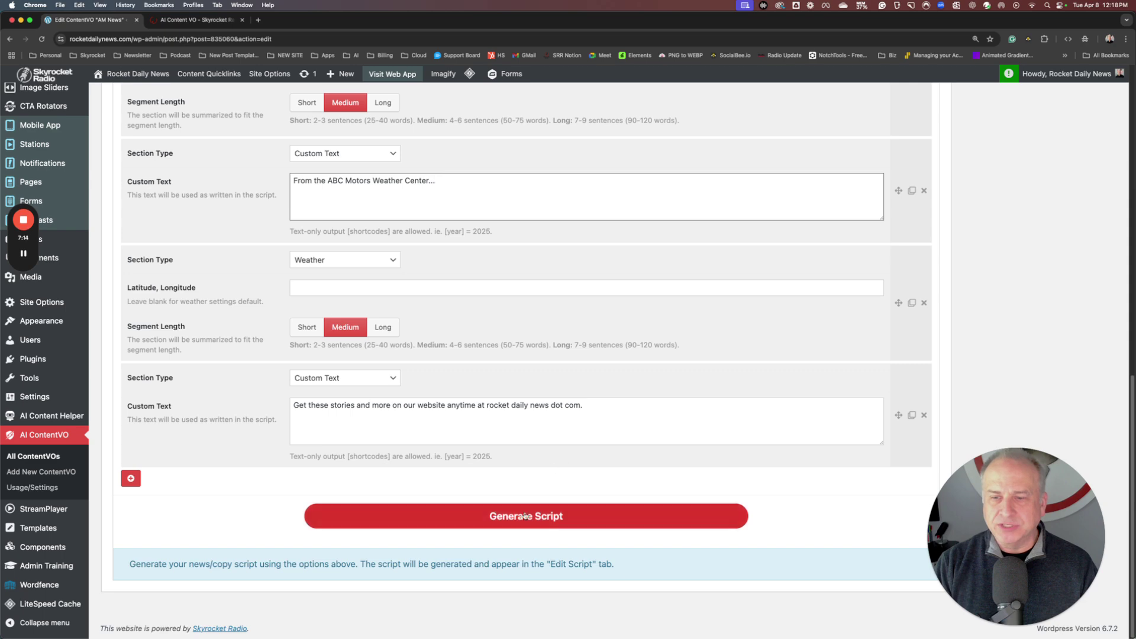
pyautogui.click(490, 519)
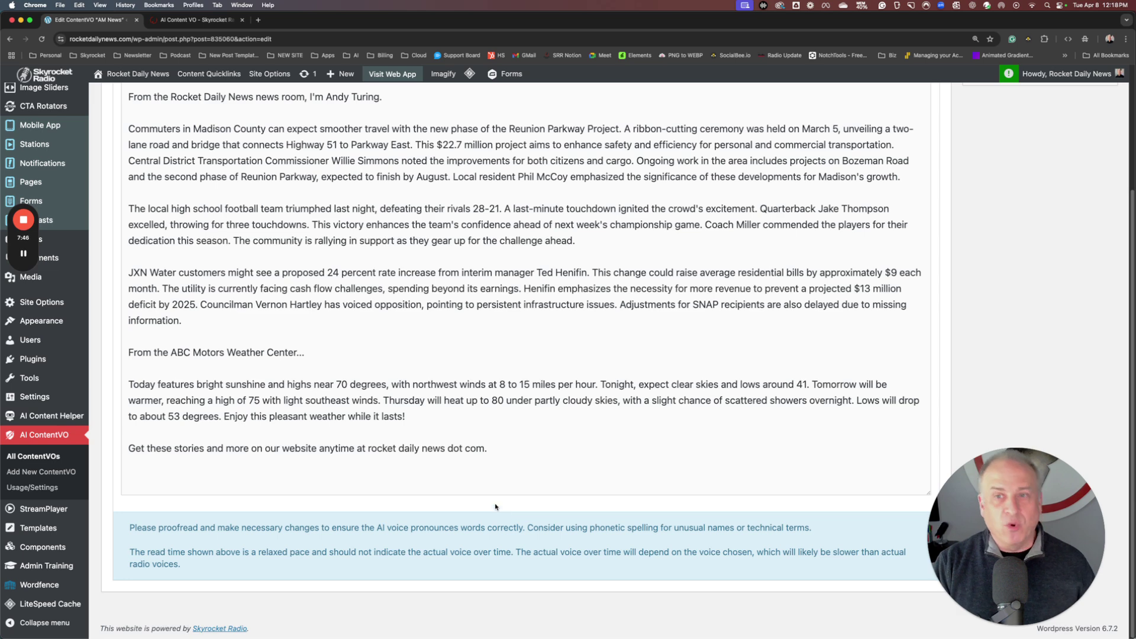
# - Replace "JXN" with "Jackson" before "Water customers" in the generated script
pyautogui.scroll(2, 495, 509)
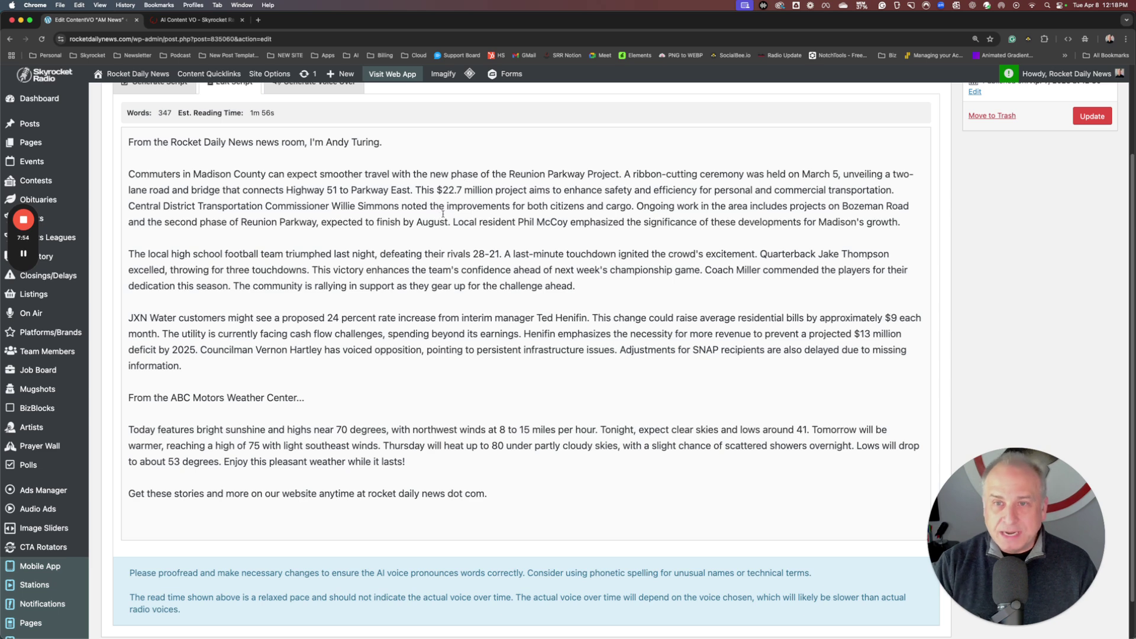
pyautogui.scroll(-3, 478, 254)
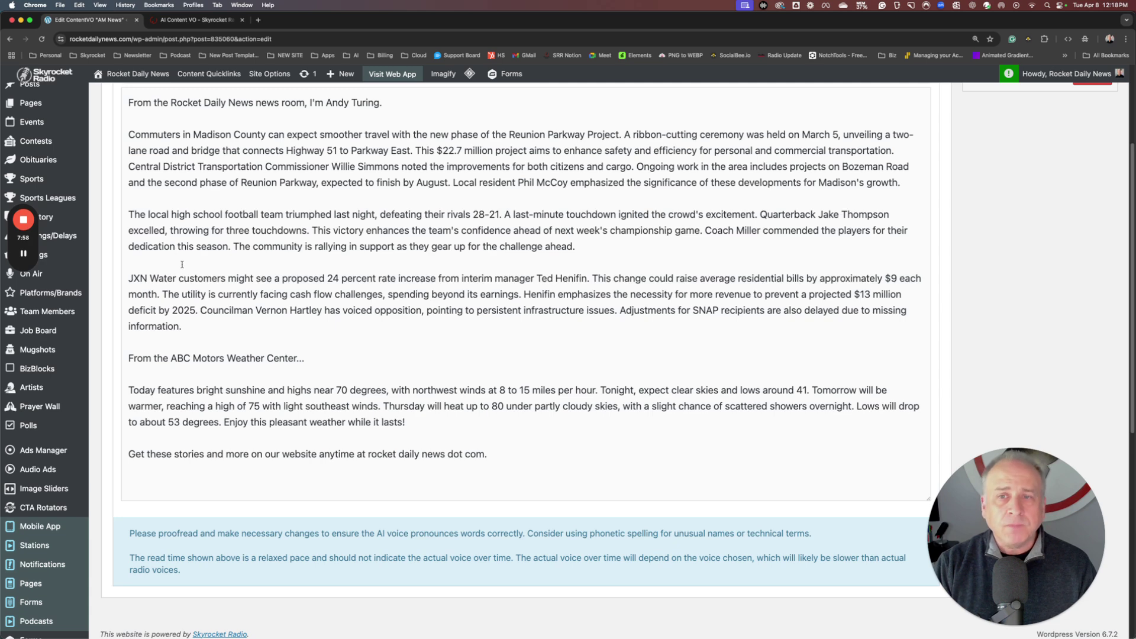
pyautogui.scroll(5, 182, 265)
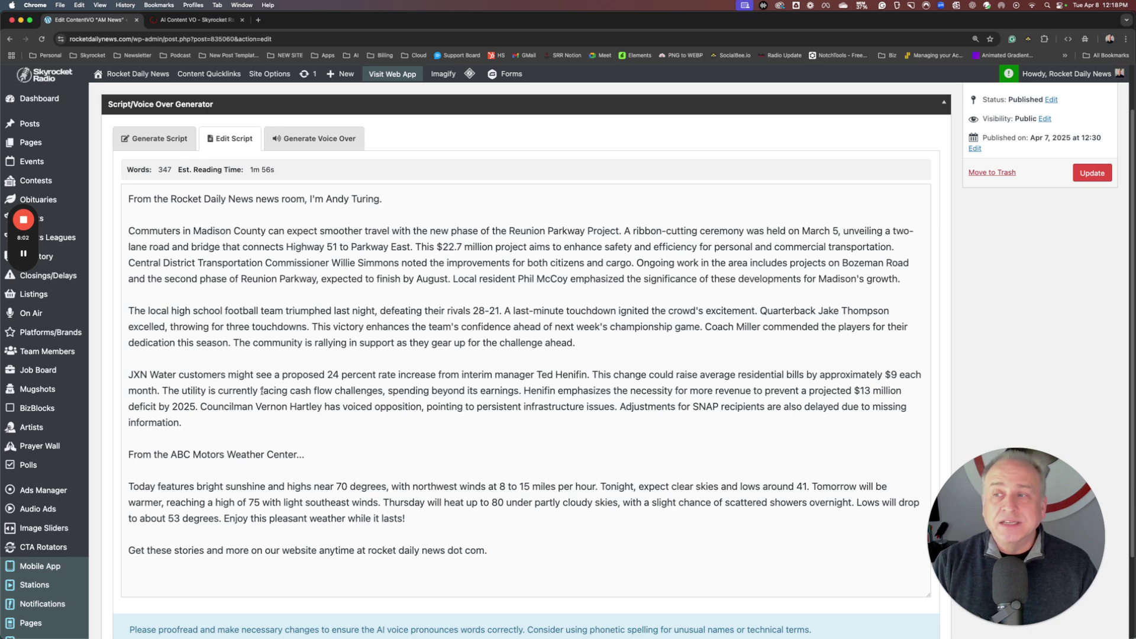
pyautogui.moveTo(148, 374); pyautogui.dragTo(129, 374)
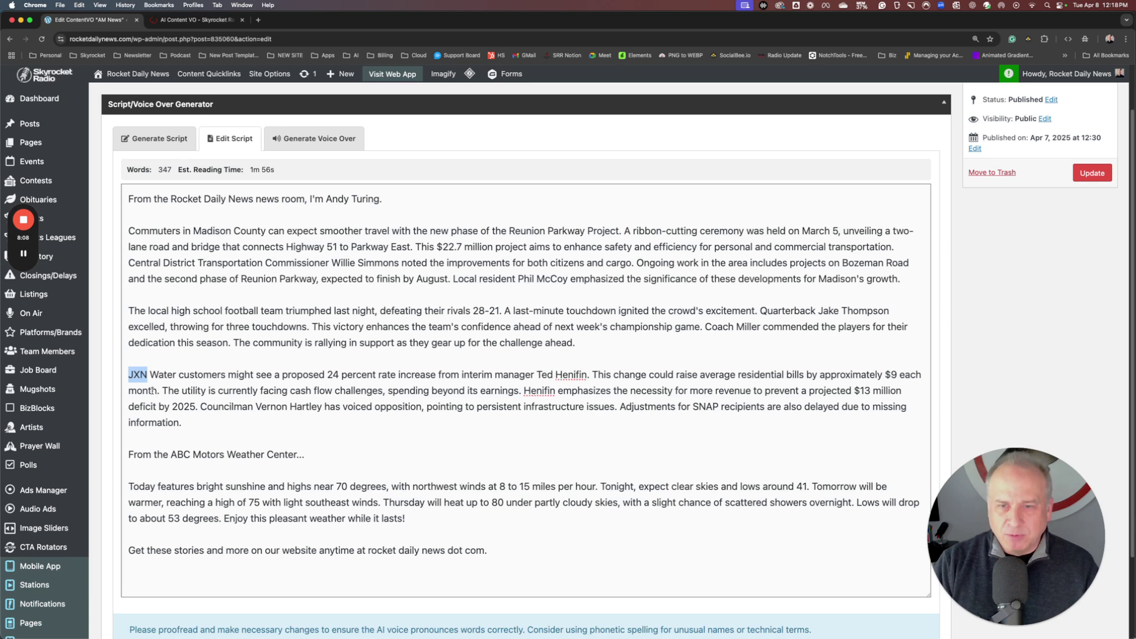
pyautogui.click(145, 382)
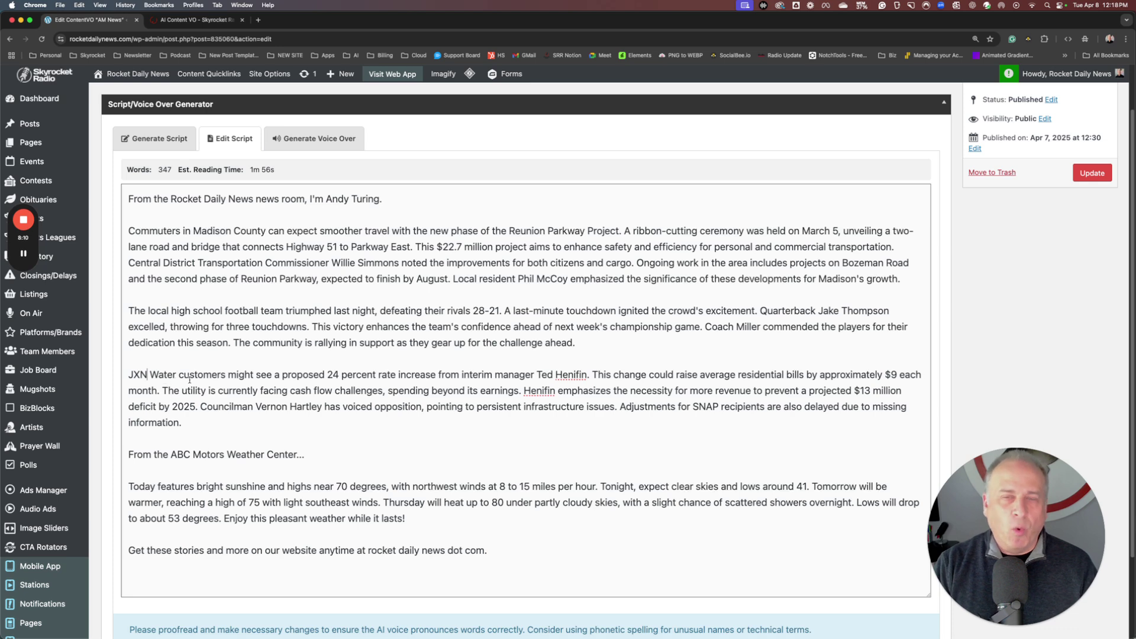
pyautogui.press('BackSpace')
pyautogui.press('BackSpace')
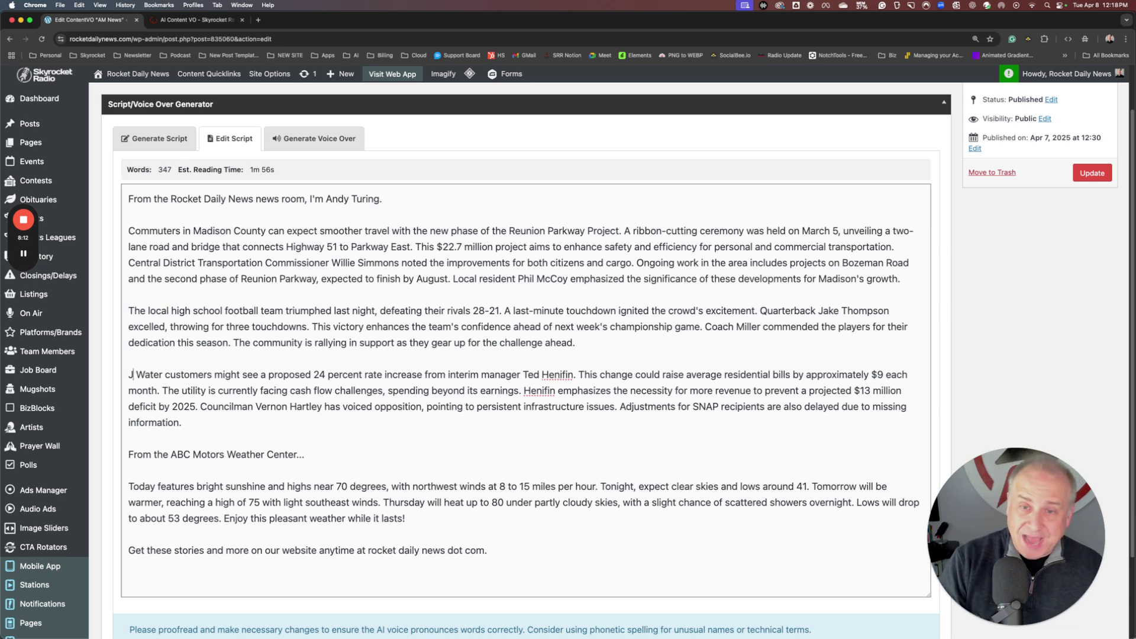
pyautogui.write('ac')
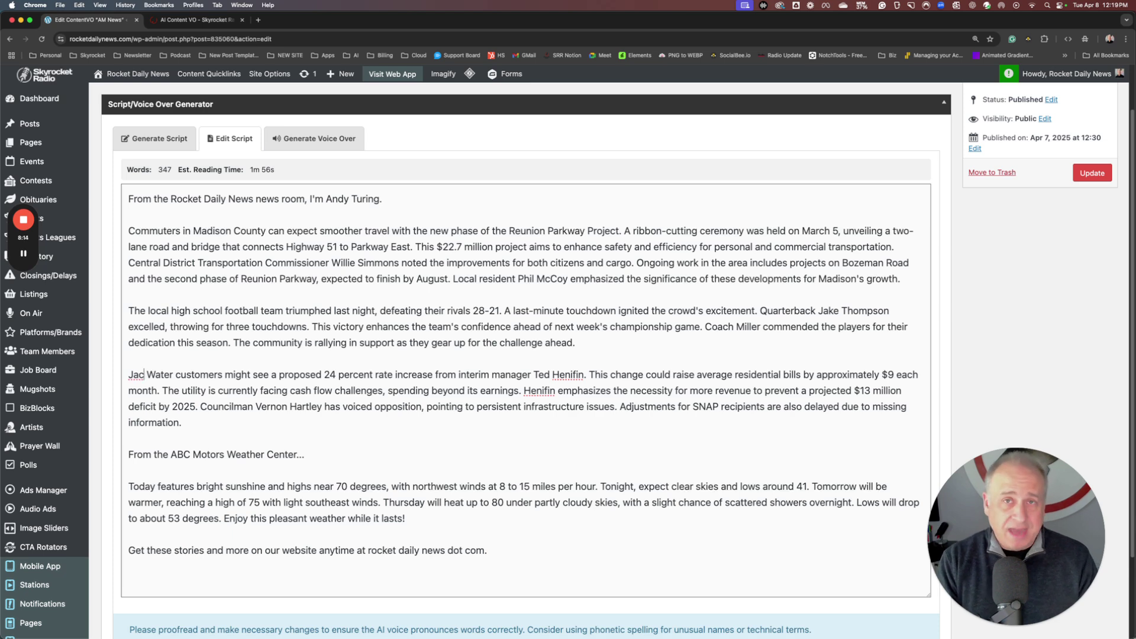
pyautogui.write('kso')
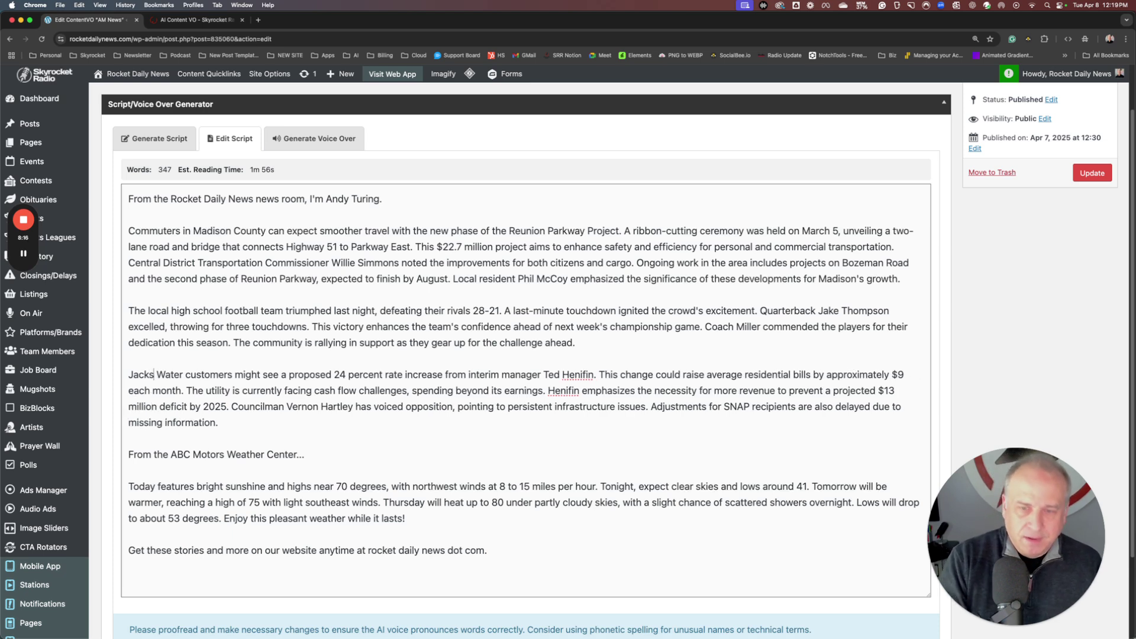
pyautogui.write('n')
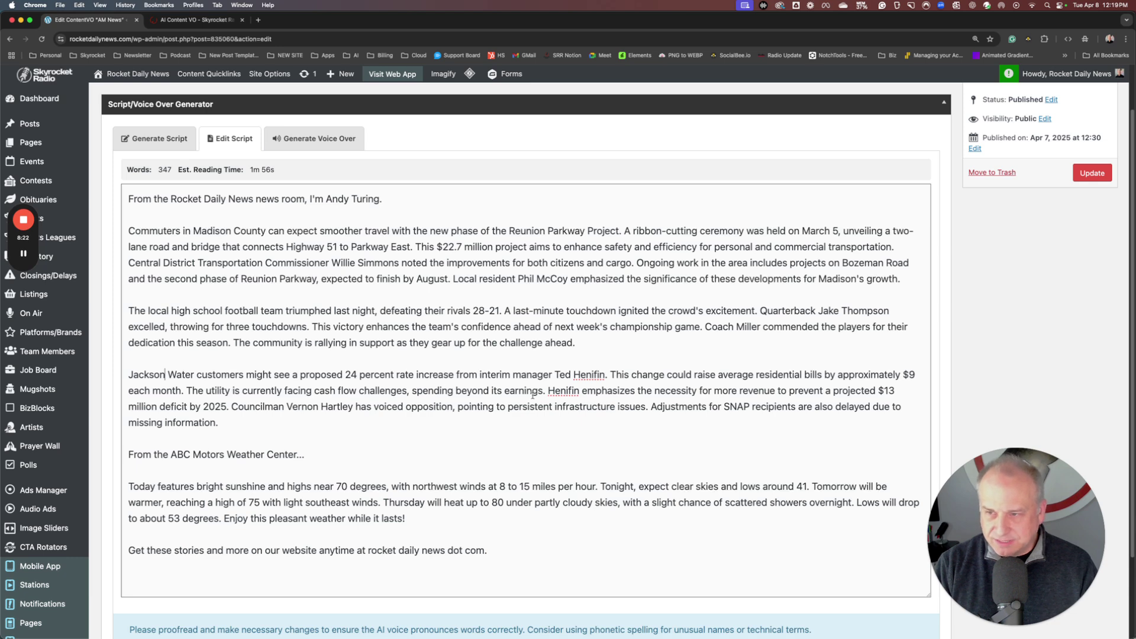
# - Proofread the rest of the generated script and open the voice over generation settings
pyautogui.scroll(-1, 643, 400)
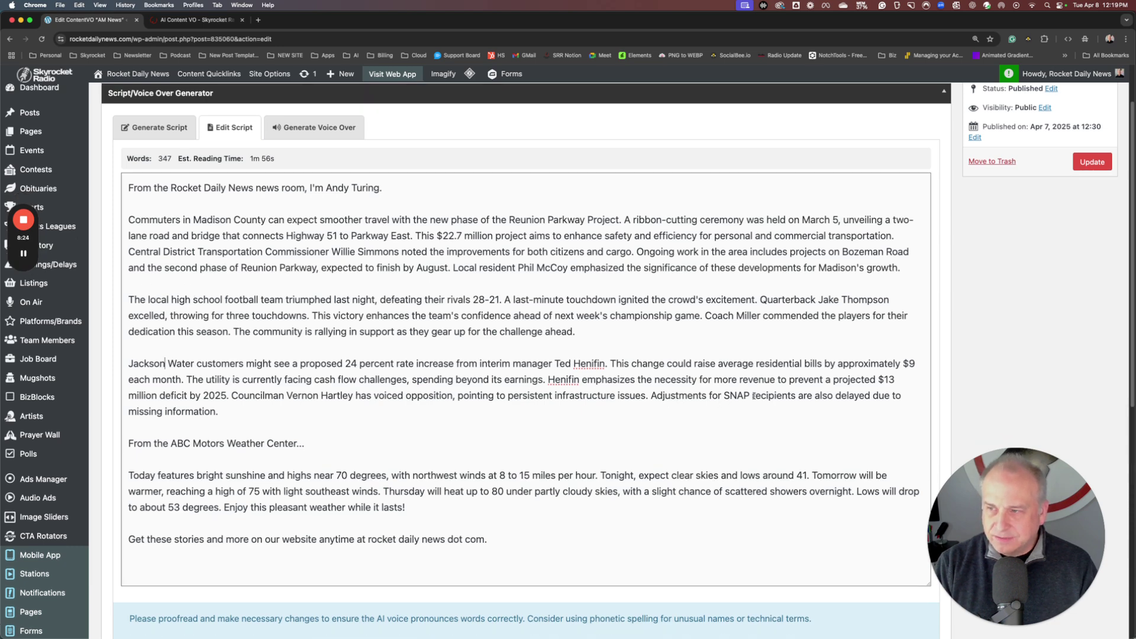
pyautogui.scroll(-3, 381, 408)
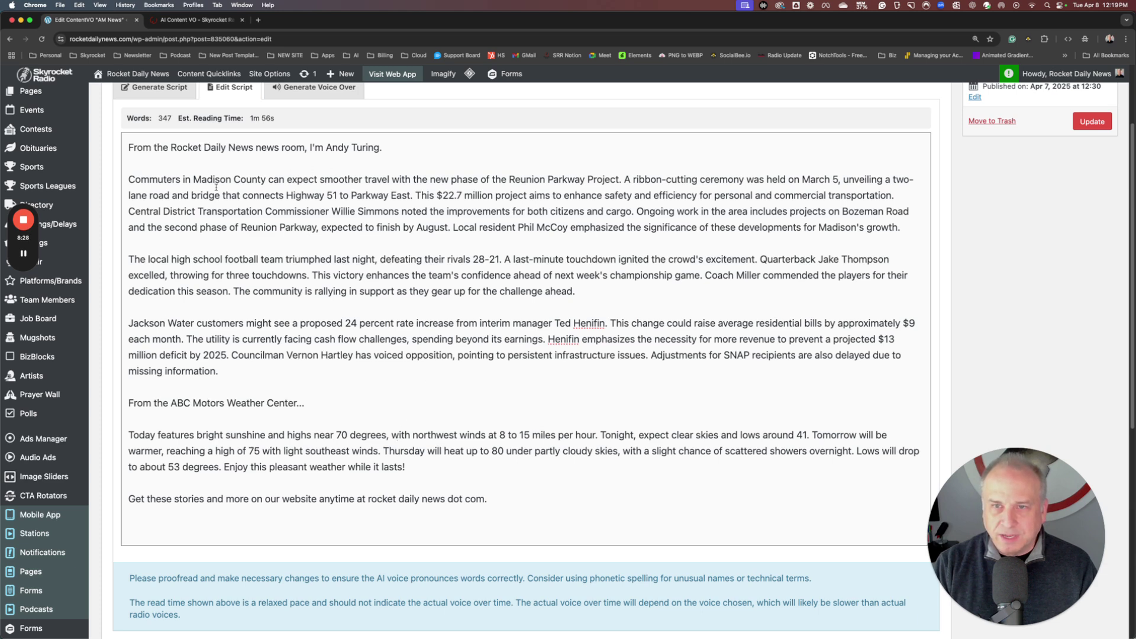
pyautogui.scroll(-6, 363, 213)
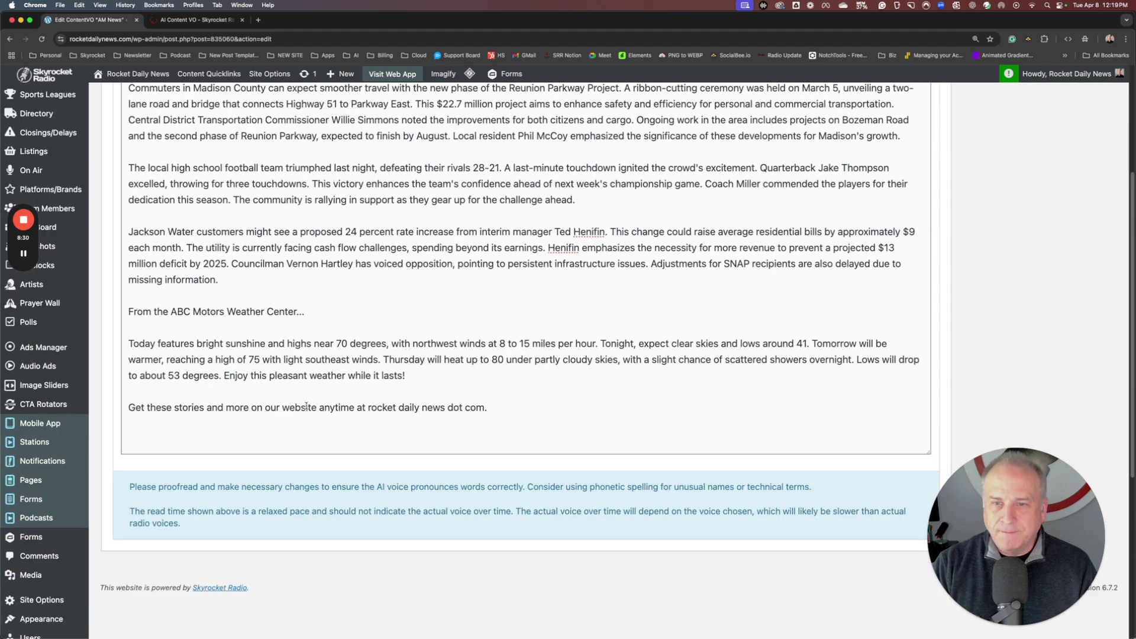
pyautogui.scroll(10, 652, 207)
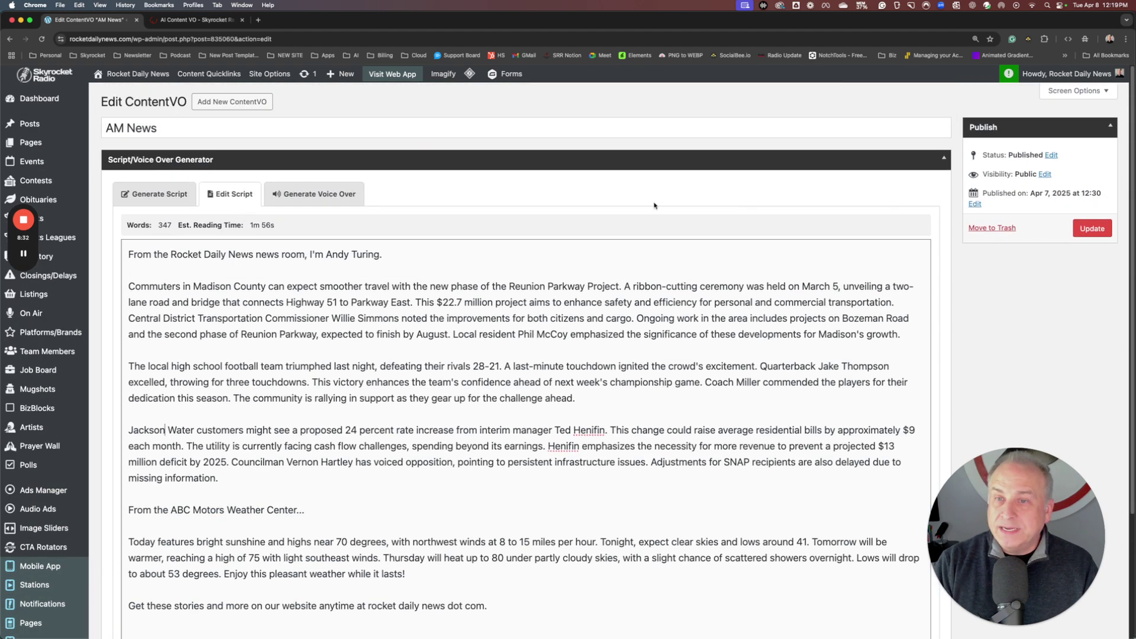
pyautogui.click(329, 196)
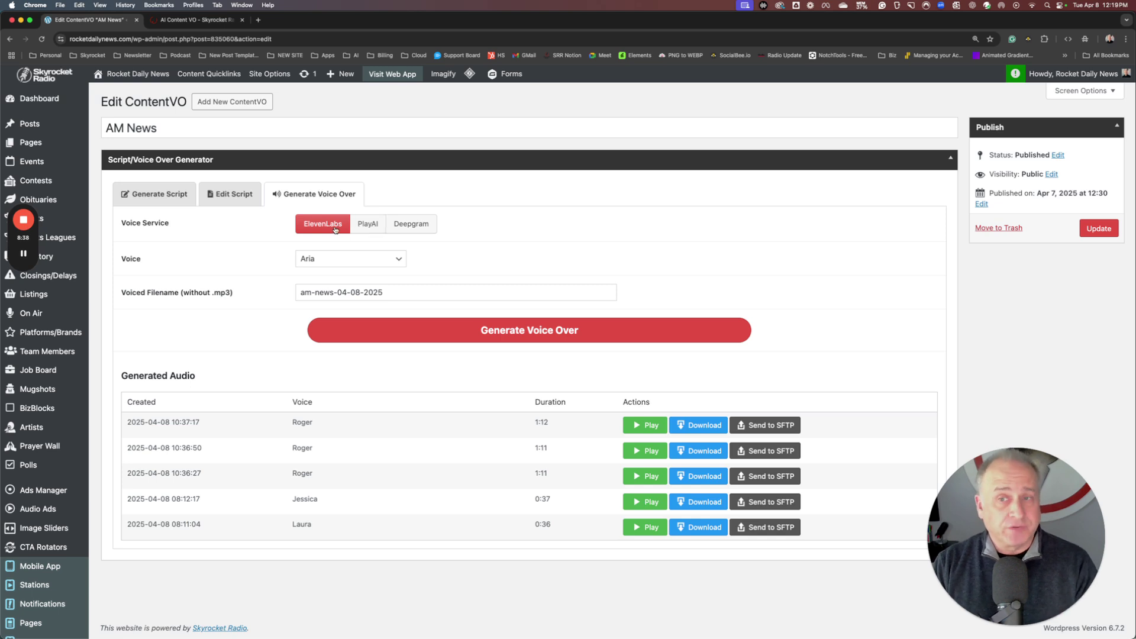
# - Examine the voice options of the PlayAI and Deepgram services, and return the voice service to ElevenLabs
pyautogui.click(369, 224)
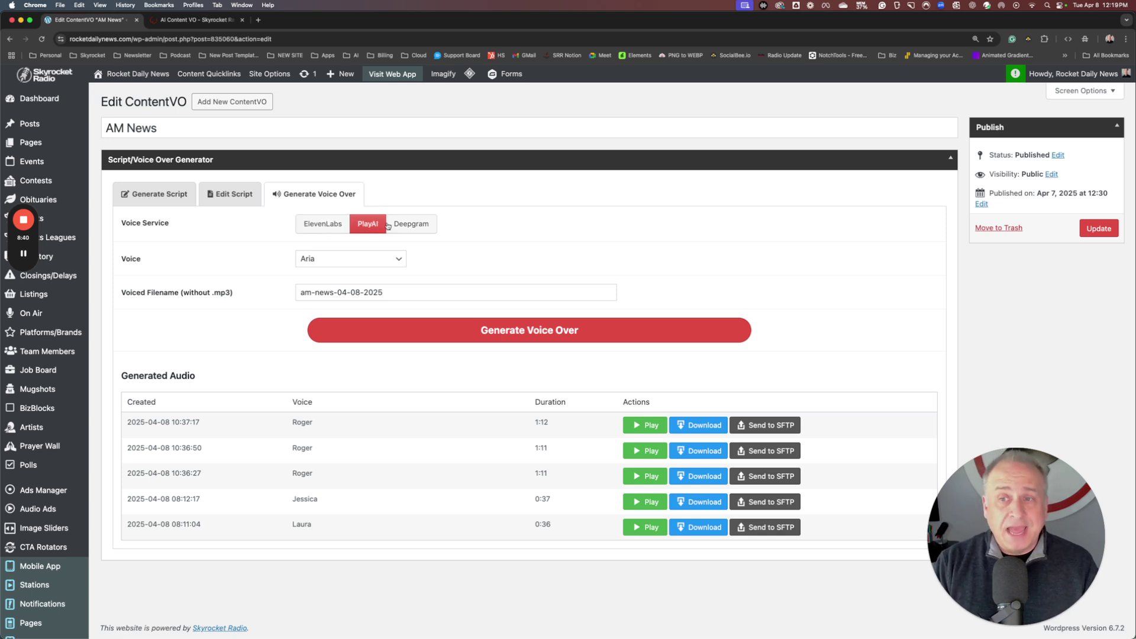
pyautogui.click(391, 225)
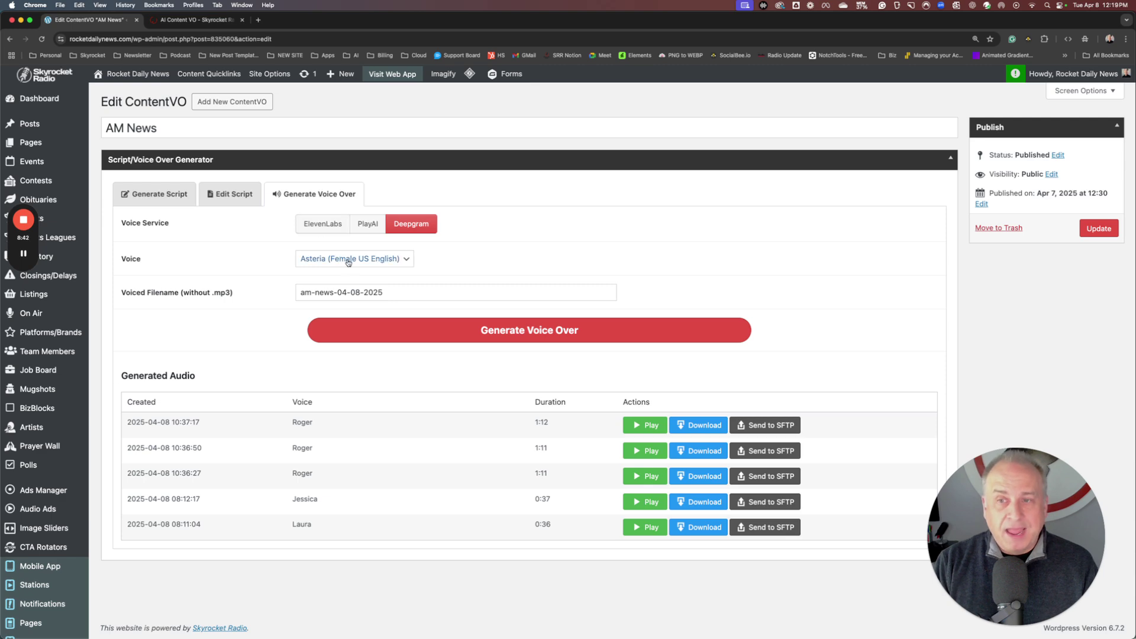
pyautogui.click(349, 261)
pyautogui.click(365, 224)
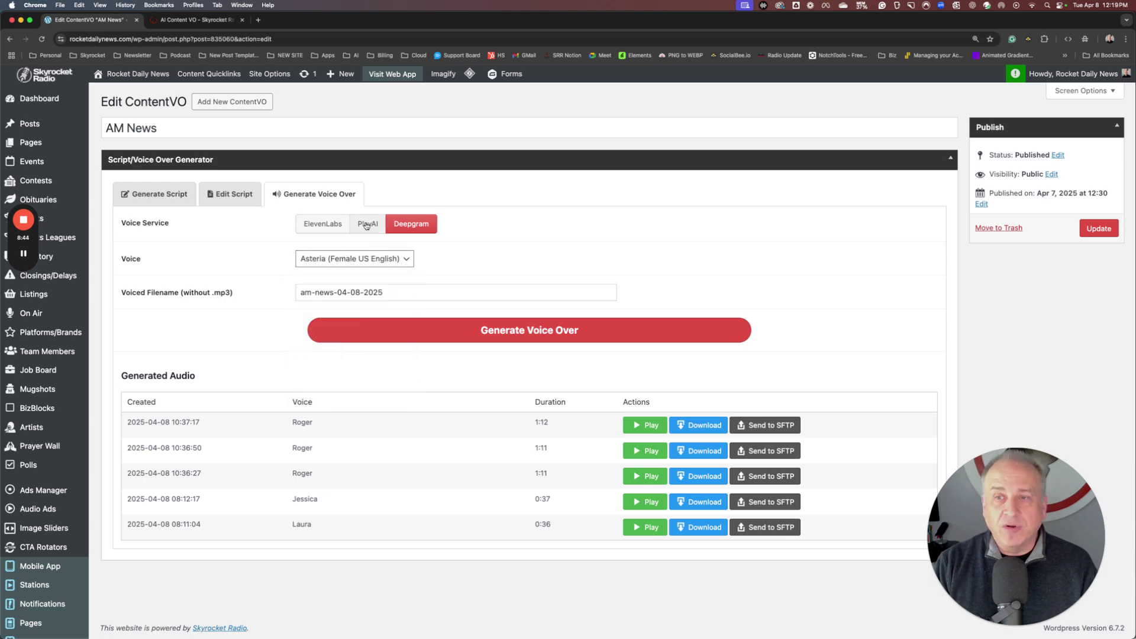
pyautogui.click(367, 225)
pyautogui.click(349, 259)
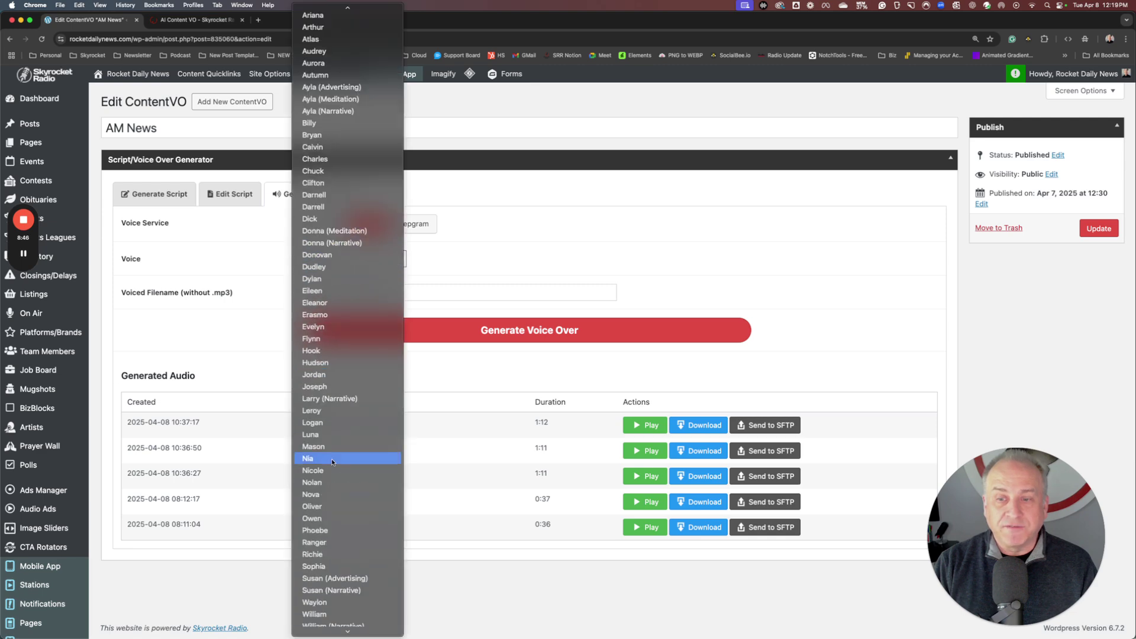
pyautogui.scroll(-1, 333, 462)
pyautogui.scroll(5, 331, 458)
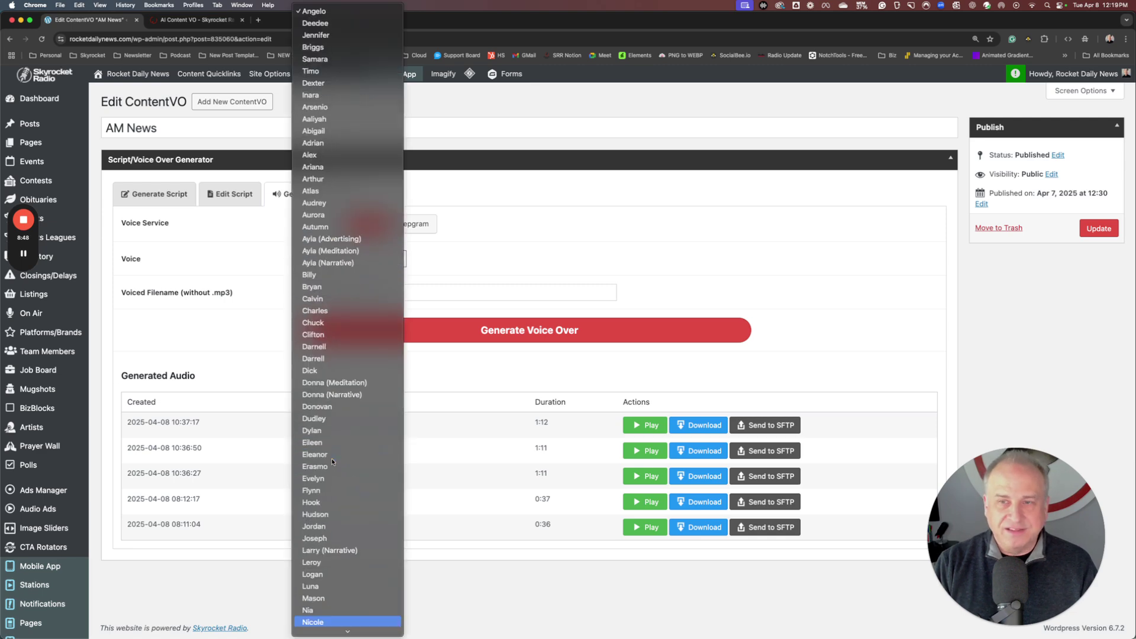
pyautogui.click(499, 277)
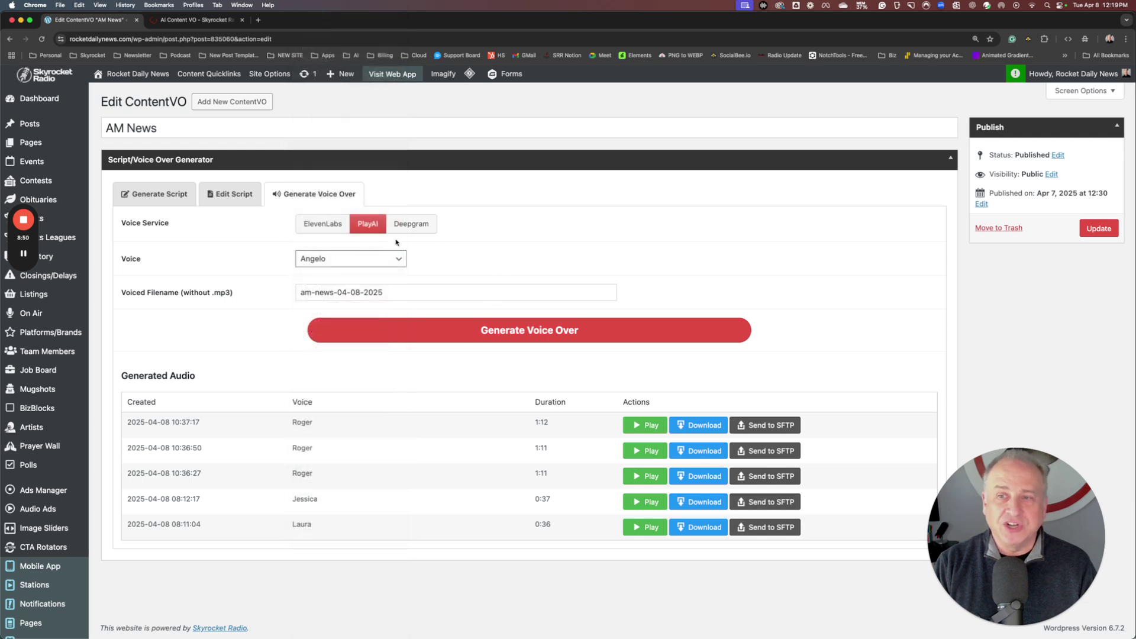
pyautogui.click(329, 228)
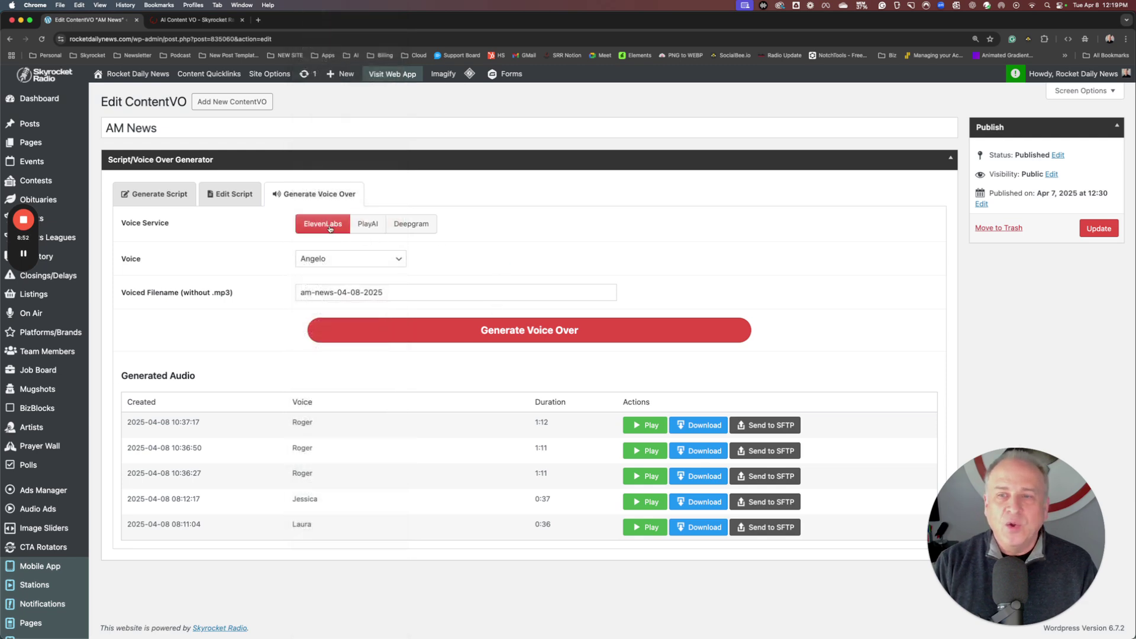
# - Select the Sarah voice, check the voiced filename and generate the AM News voice over
pyautogui.click(328, 259)
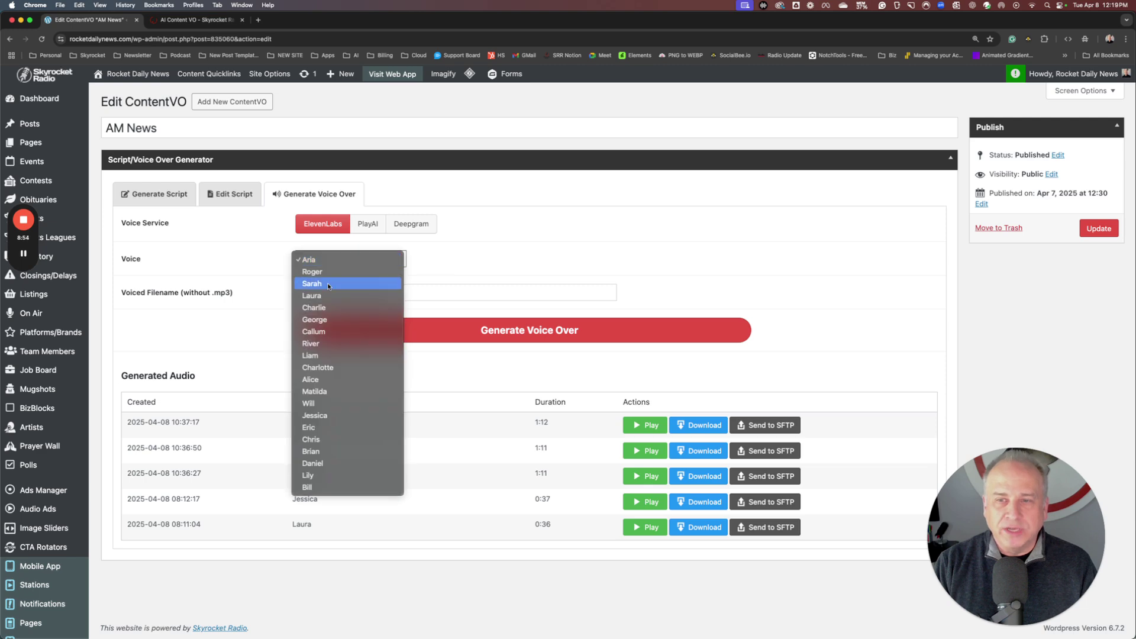
pyautogui.click(329, 285)
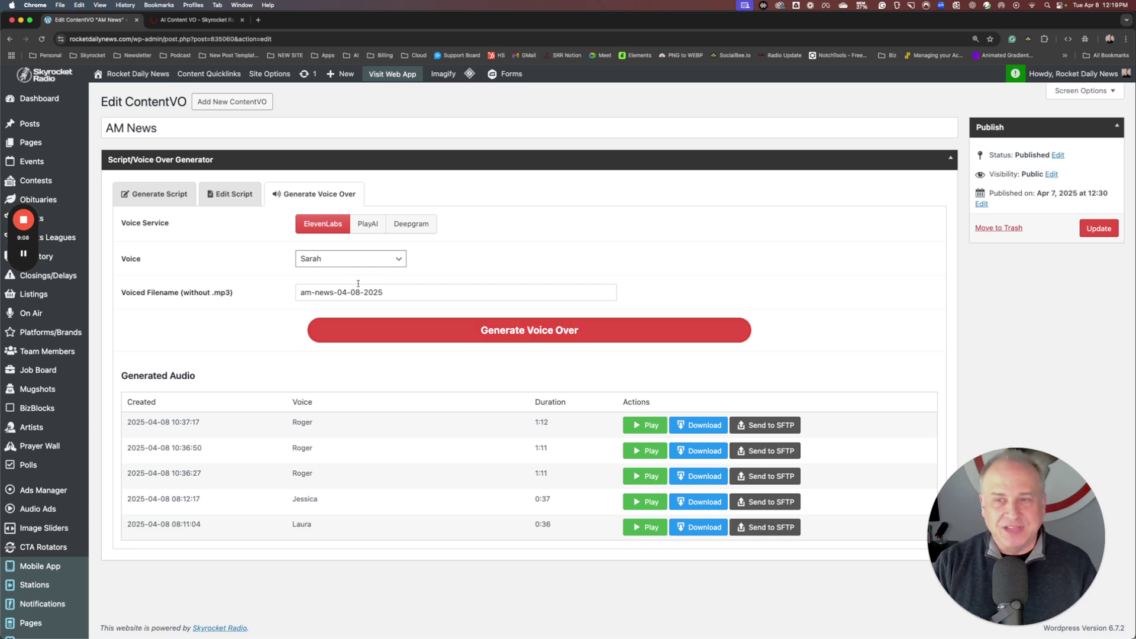
pyautogui.moveTo(390, 293); pyautogui.dragTo(299, 294)
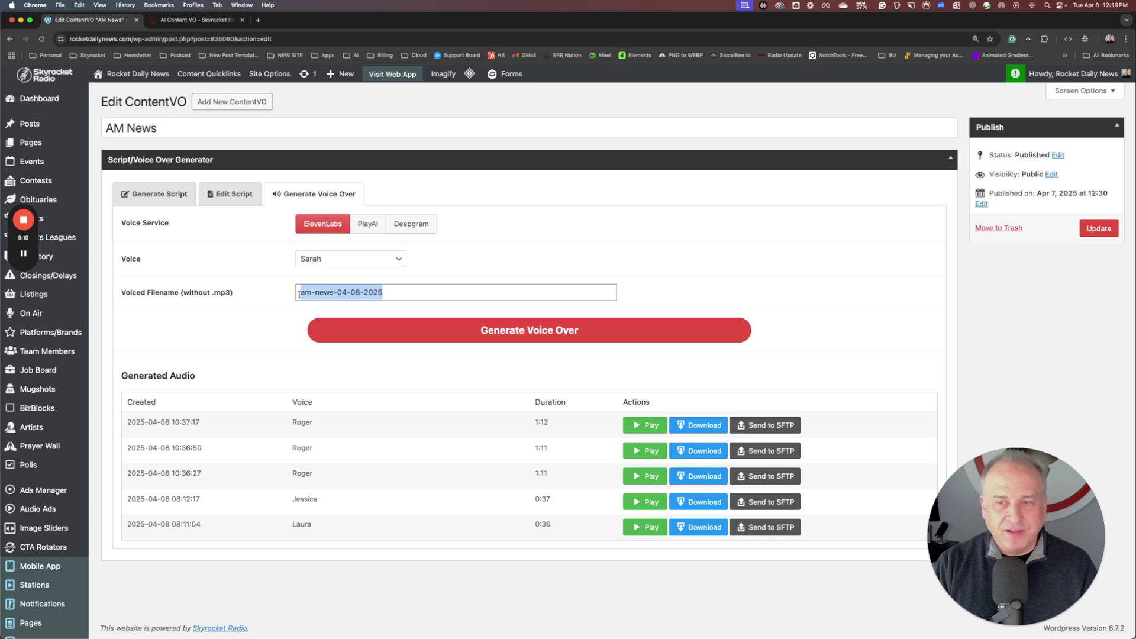
pyautogui.click(348, 290)
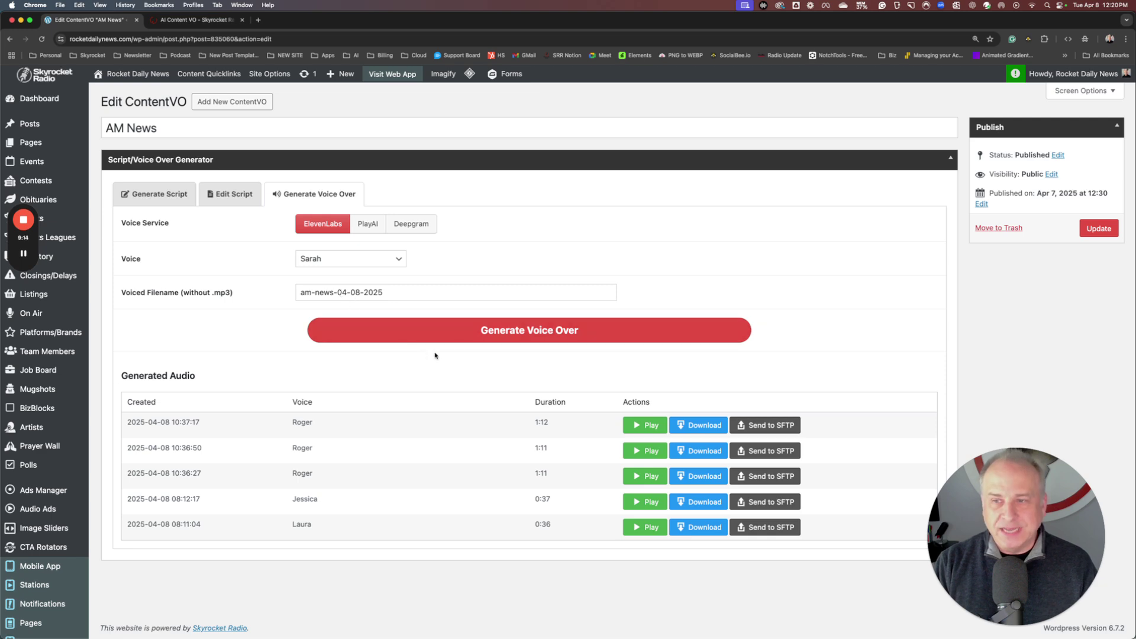
pyautogui.click(468, 336)
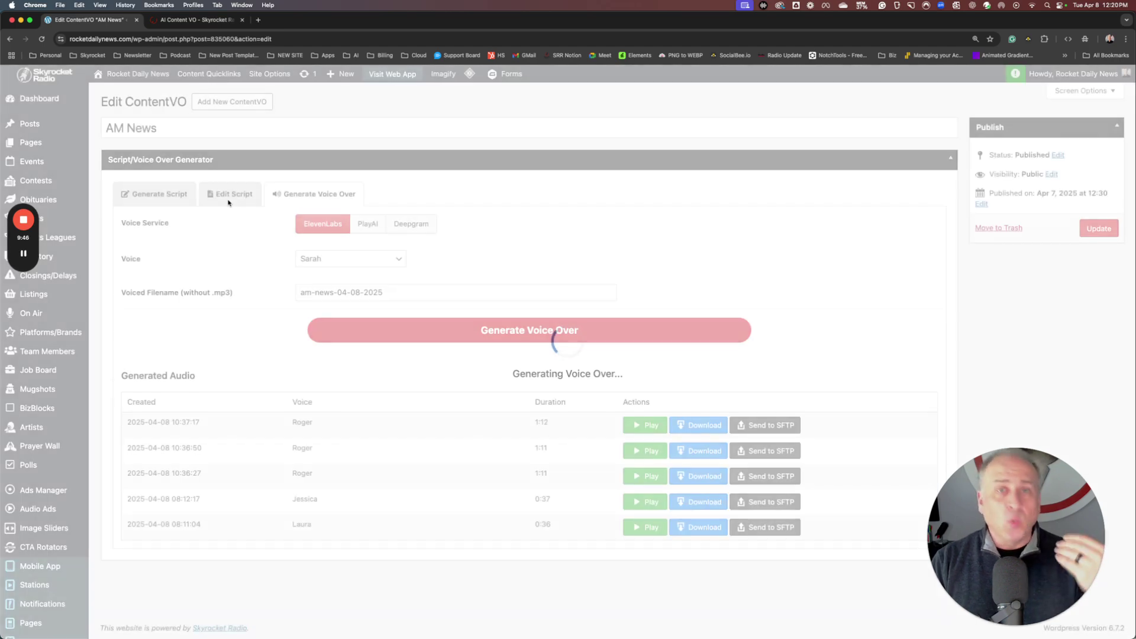
# - Compare the script's estimated reading time with the duration of the newly generated Sarah voice over
pyautogui.click(229, 199)
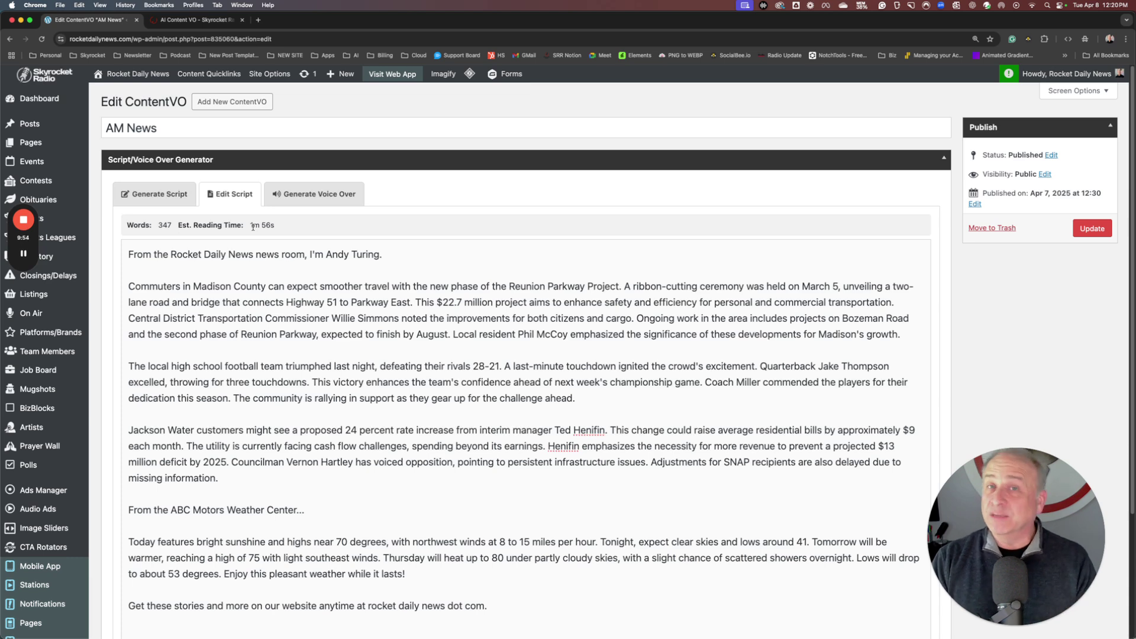
pyautogui.click(295, 203)
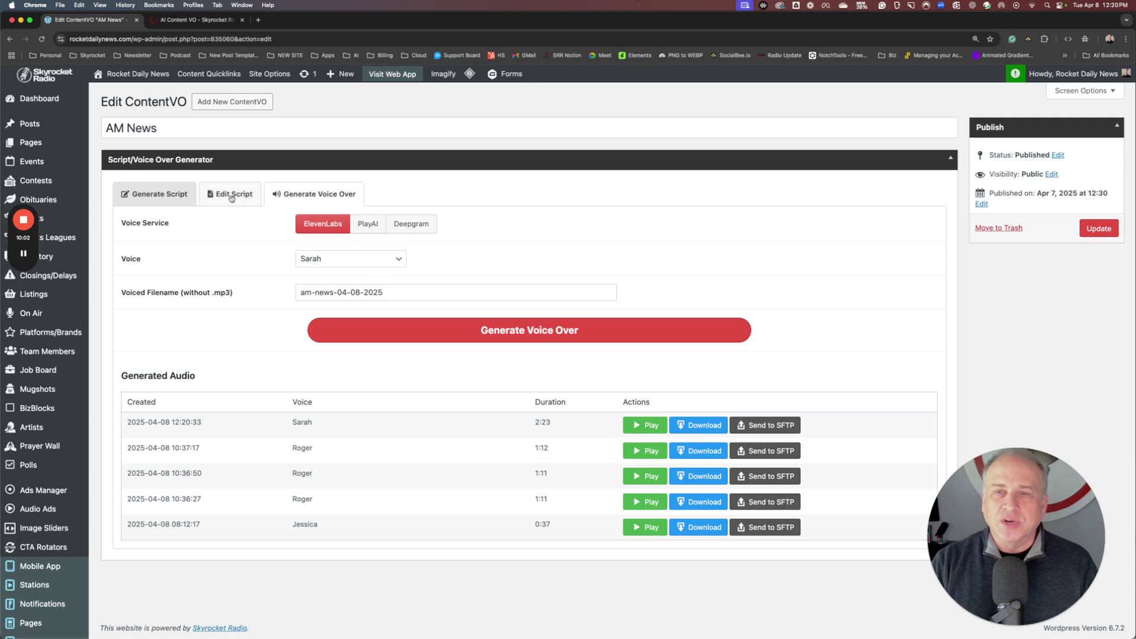
pyautogui.click(234, 194)
pyautogui.moveTo(275, 230); pyautogui.dragTo(250, 227)
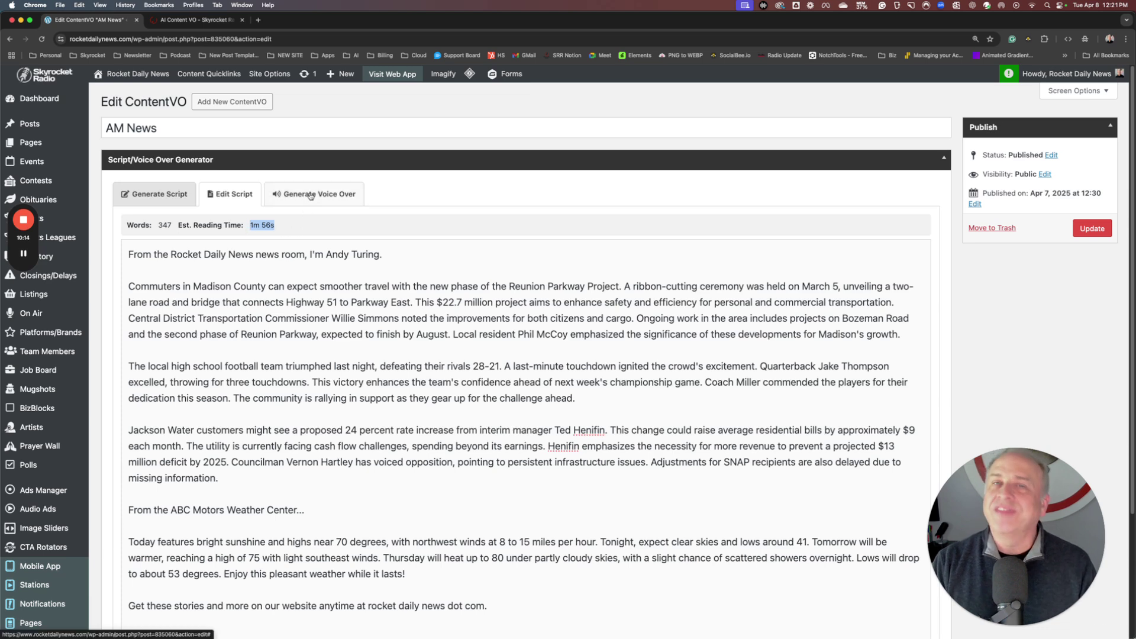
pyautogui.click(310, 195)
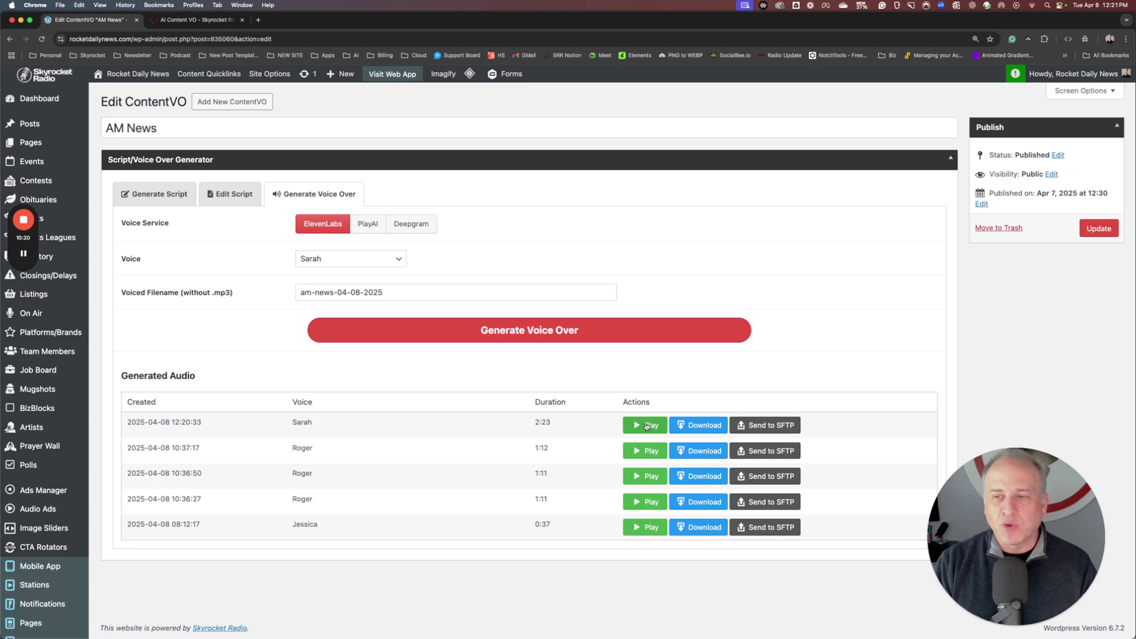
# - Listen to the newest Sarah recording while checking it against the script, and stop the playback
pyautogui.click(647, 426)
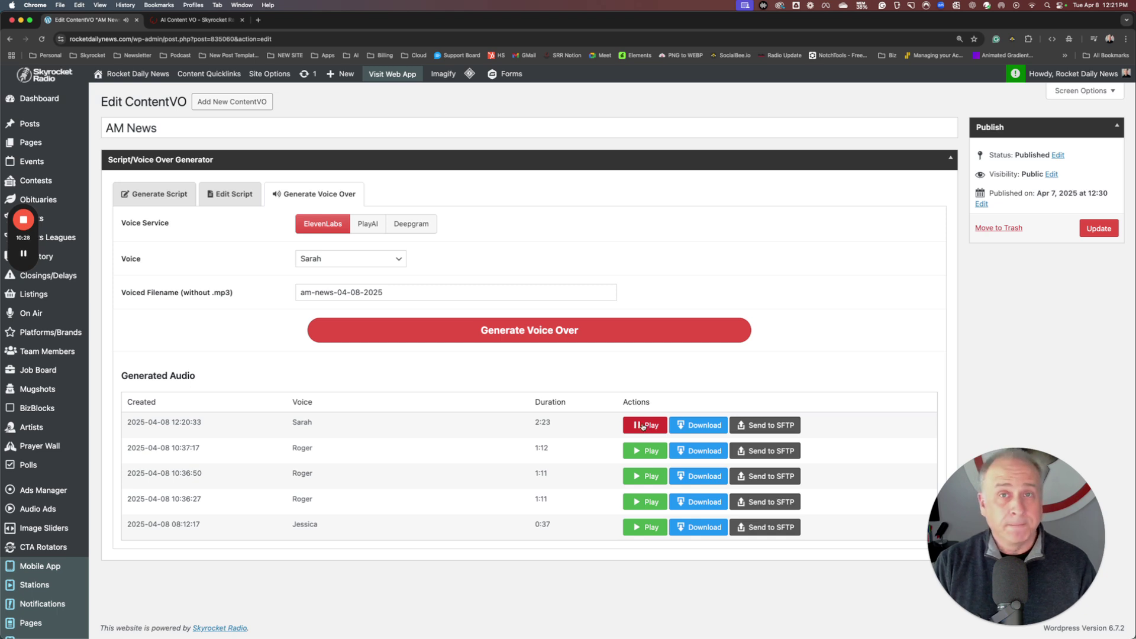
pyautogui.click(642, 426)
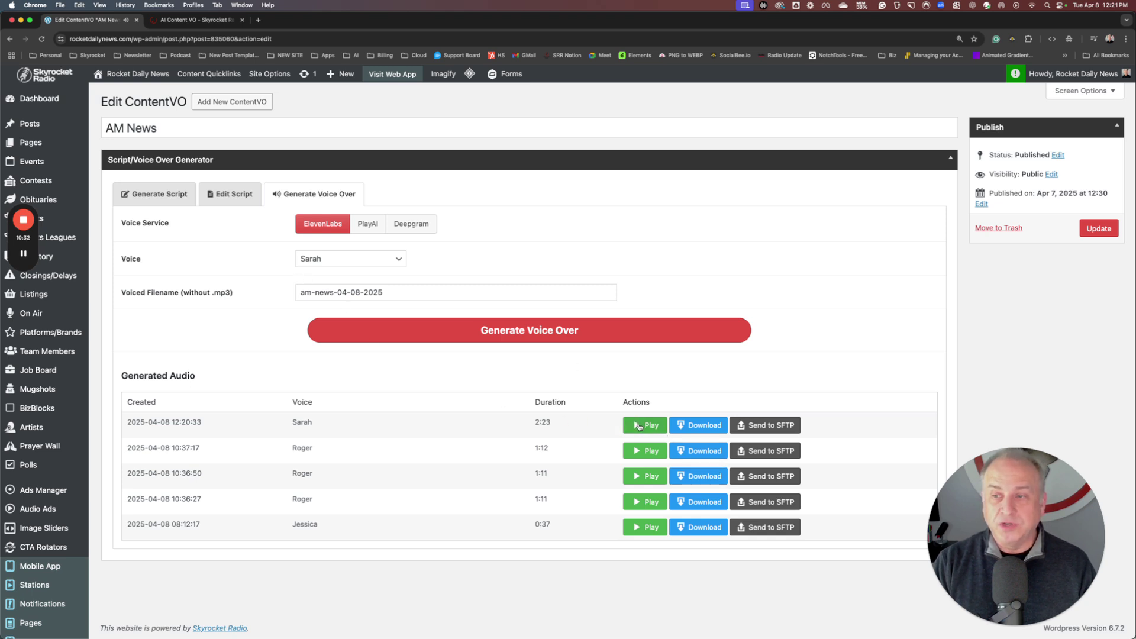
pyautogui.click(640, 425)
pyautogui.click(228, 198)
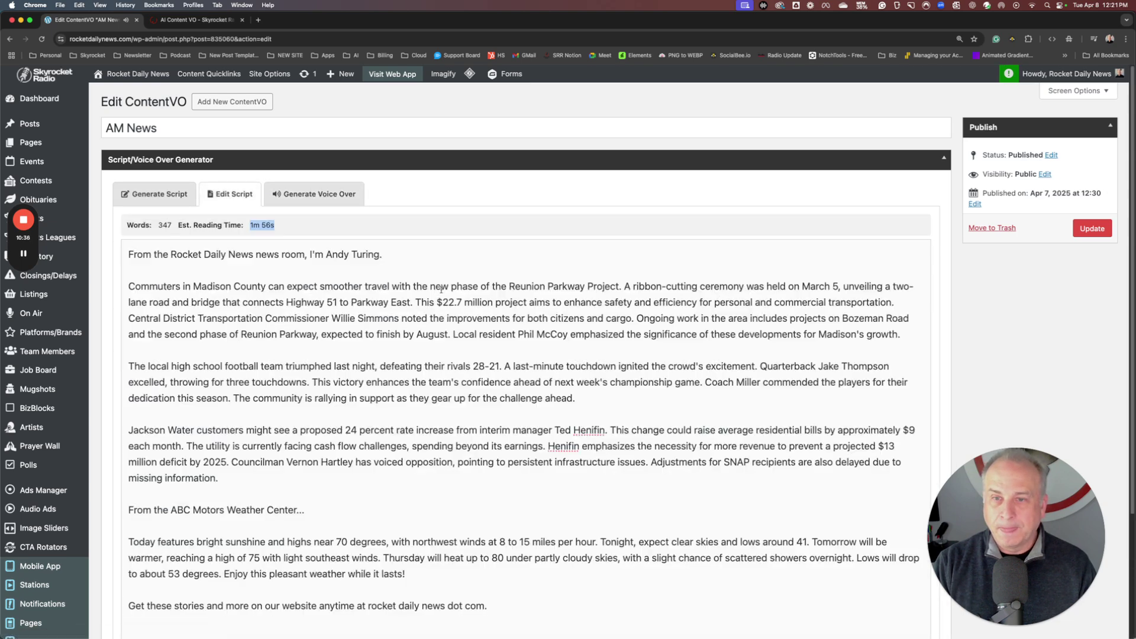
pyautogui.click(302, 198)
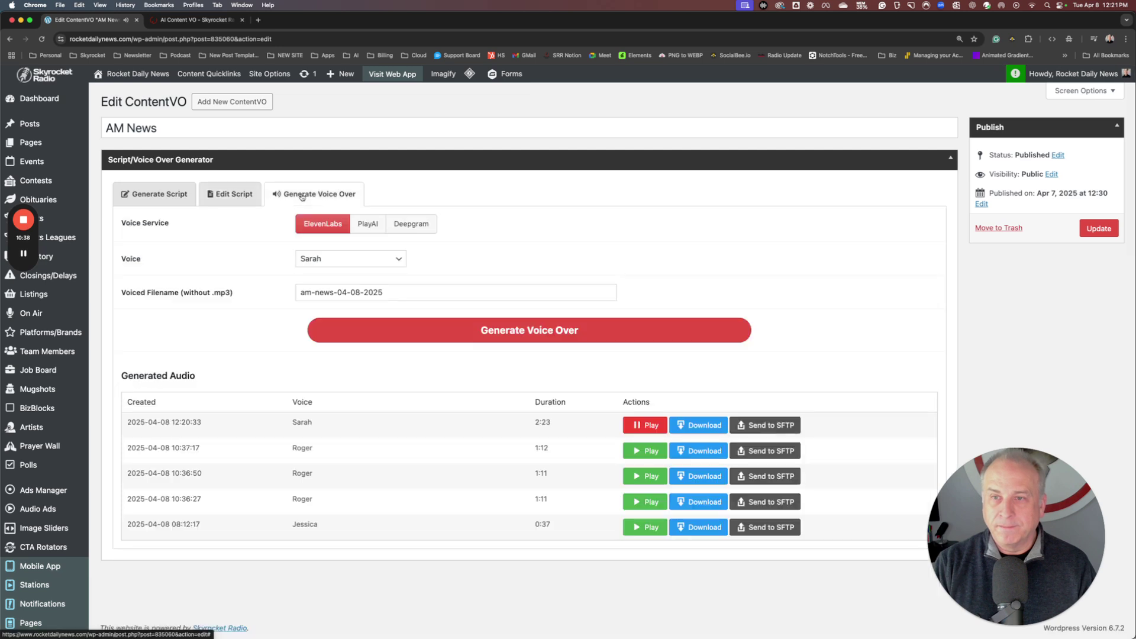
pyautogui.click(658, 431)
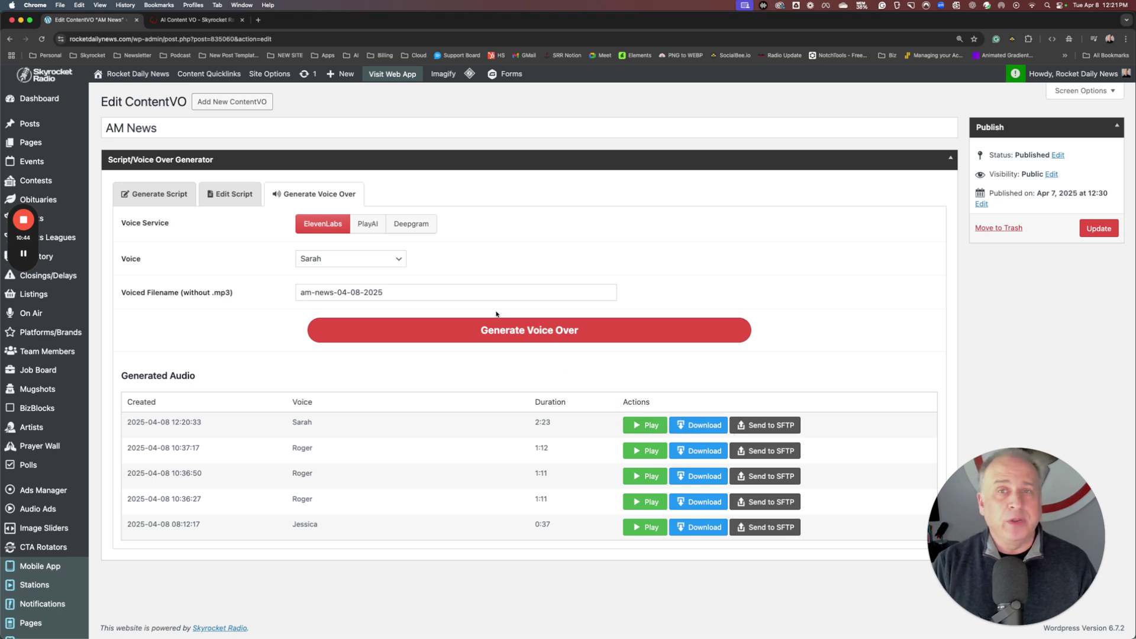
# - Examine the voiced filename and the SFTP delivery option of the newest Sarah recording
pyautogui.moveTo(398, 292); pyautogui.dragTo(301, 295)
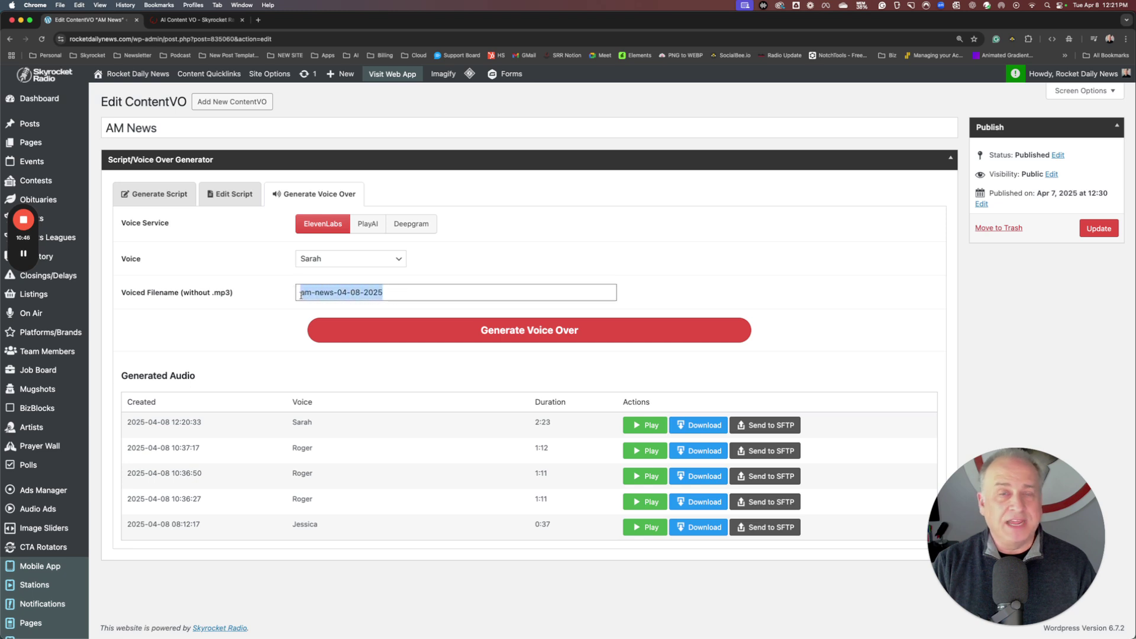
pyautogui.click(398, 292)
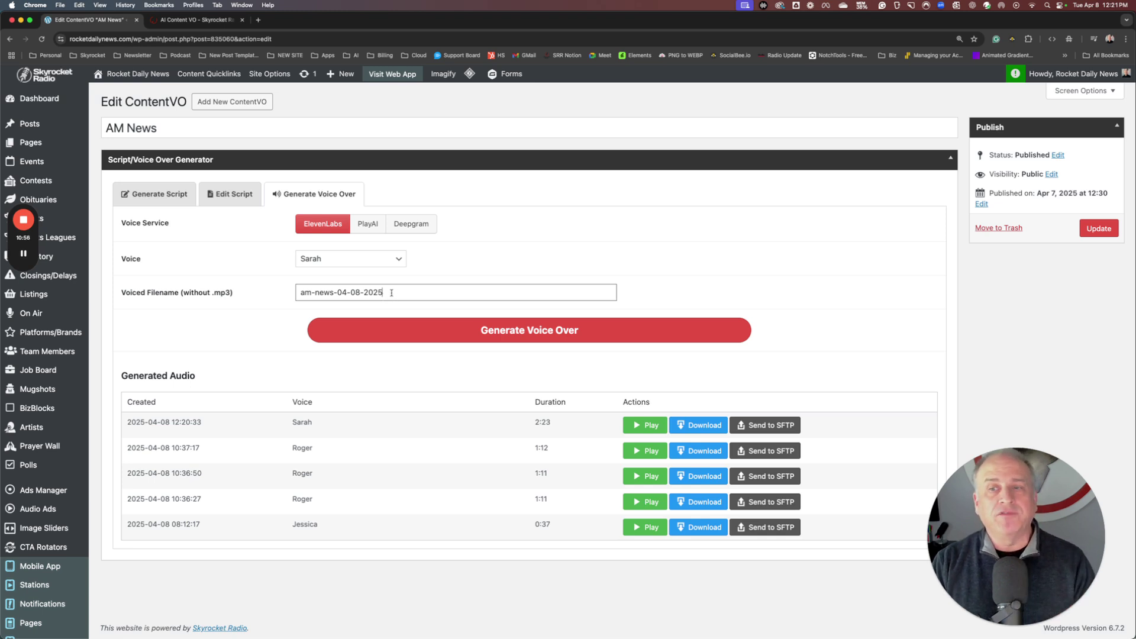
pyautogui.moveTo(391, 294); pyautogui.dragTo(287, 294)
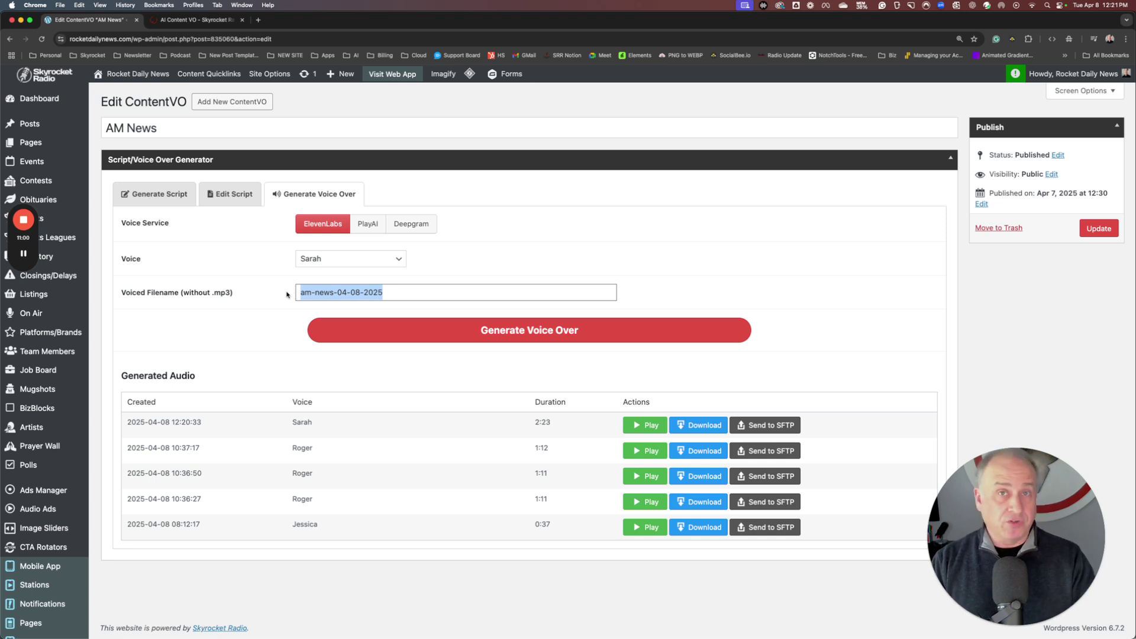
pyautogui.click(756, 428)
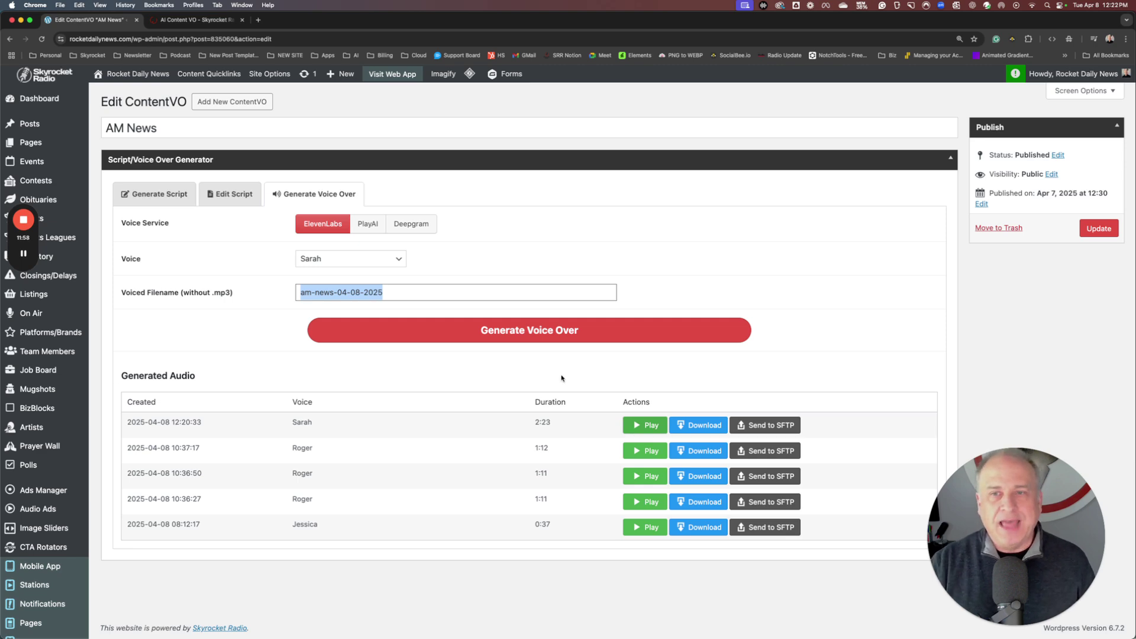
# - Delete everything from the AM News script except the weather forecast paragraph starting with "Today features bright sunshine"
pyautogui.click(232, 199)
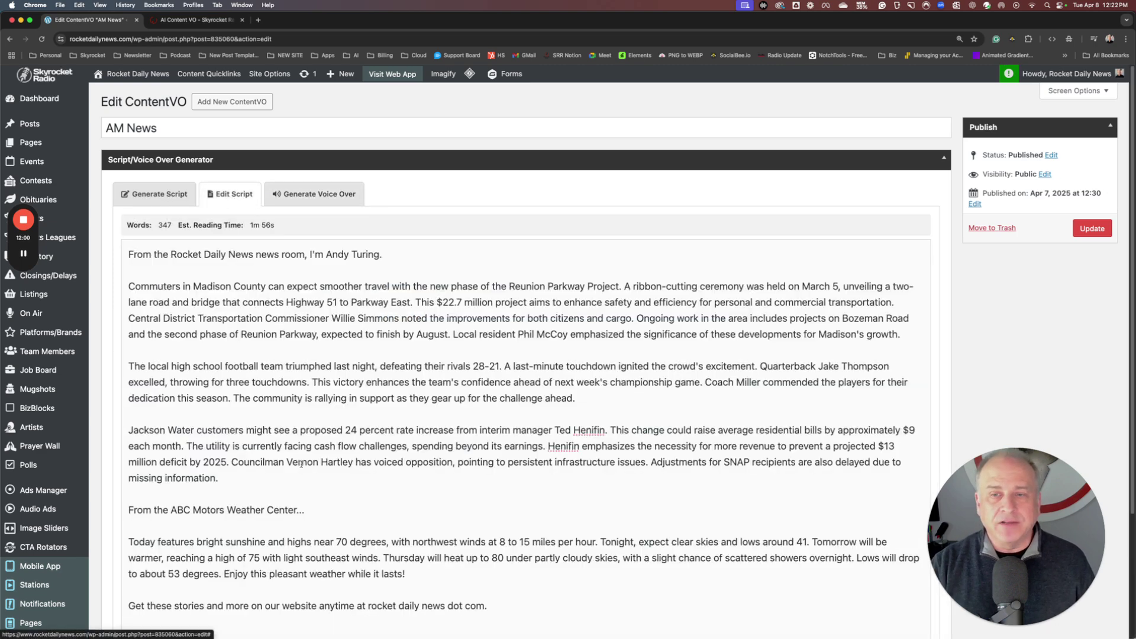
pyautogui.scroll(-1, 302, 462)
pyautogui.moveTo(336, 470); pyautogui.dragTo(128, 215)
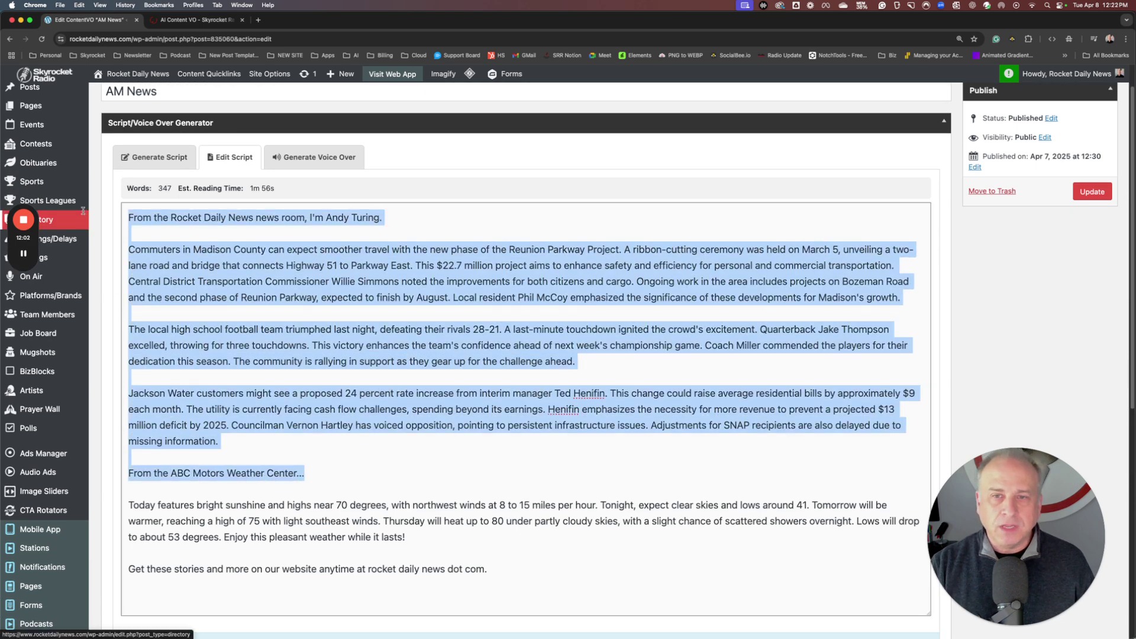
pyautogui.moveTo(50, 221)
pyautogui.press('Delete')
pyautogui.press('Delete')
pyautogui.press('Delete')
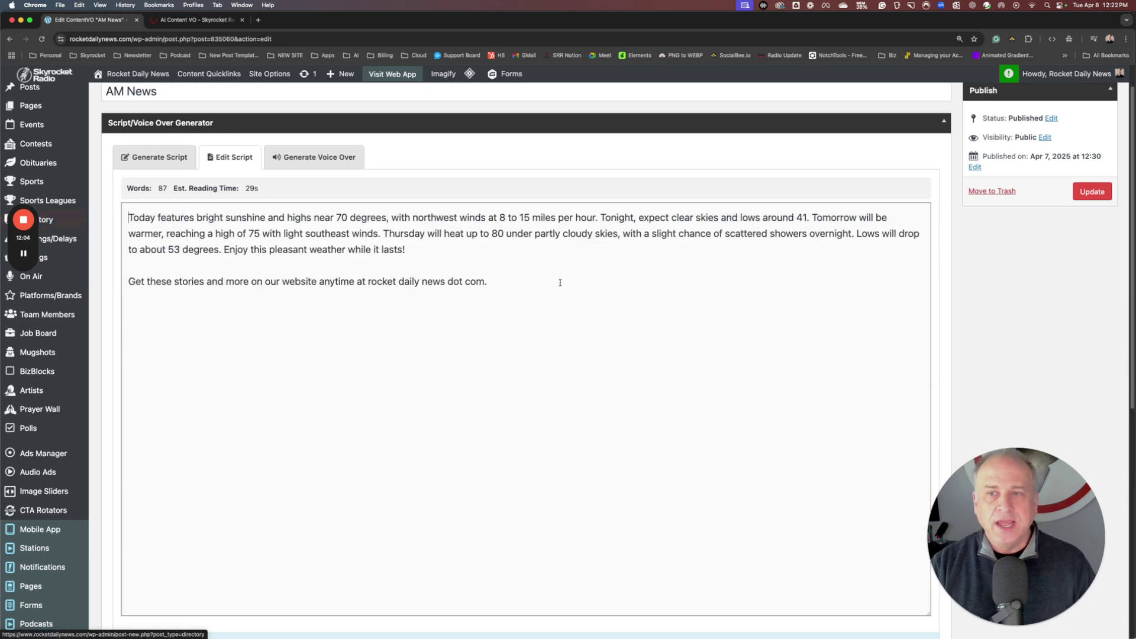
pyautogui.moveTo(488, 283); pyautogui.dragTo(110, 273)
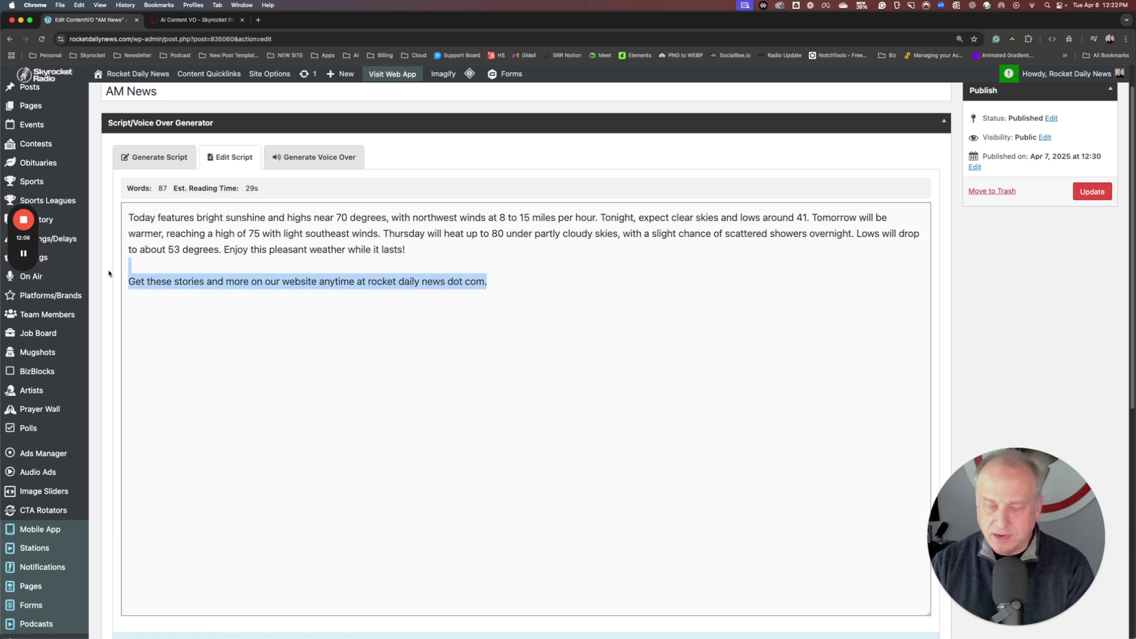
pyautogui.press('Delete')
# - Examine the Thursday forecast text in the trimmed script, then look over the voice over settings and the script generation sections
pyautogui.moveTo(424, 253); pyautogui.dragTo(385, 229)
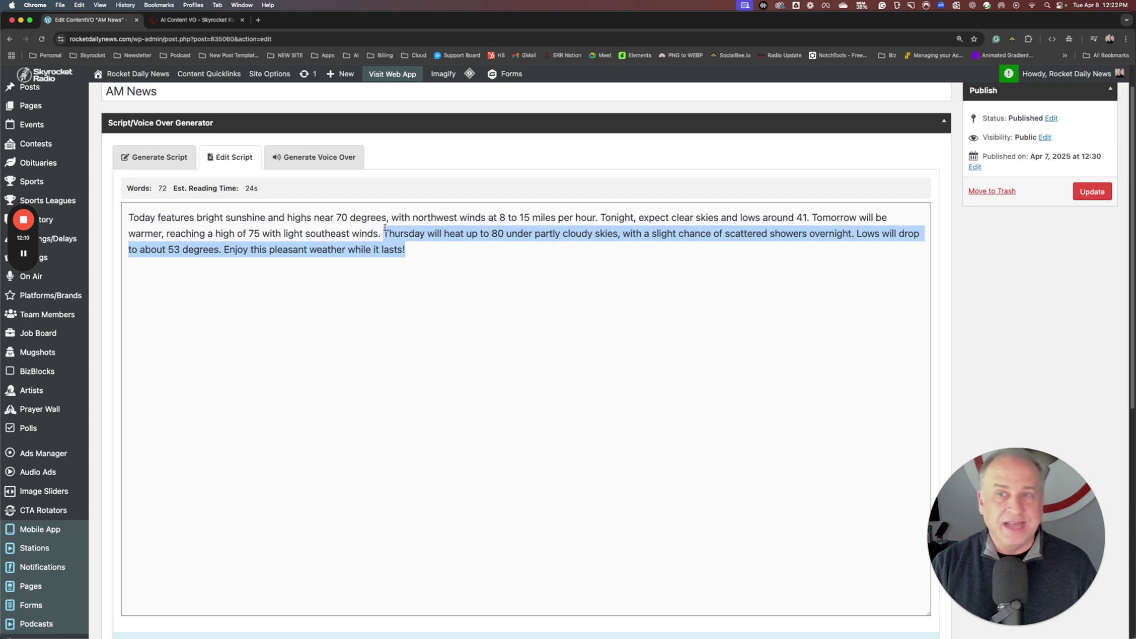
pyautogui.click(431, 260)
pyautogui.moveTo(430, 255); pyautogui.dragTo(385, 236)
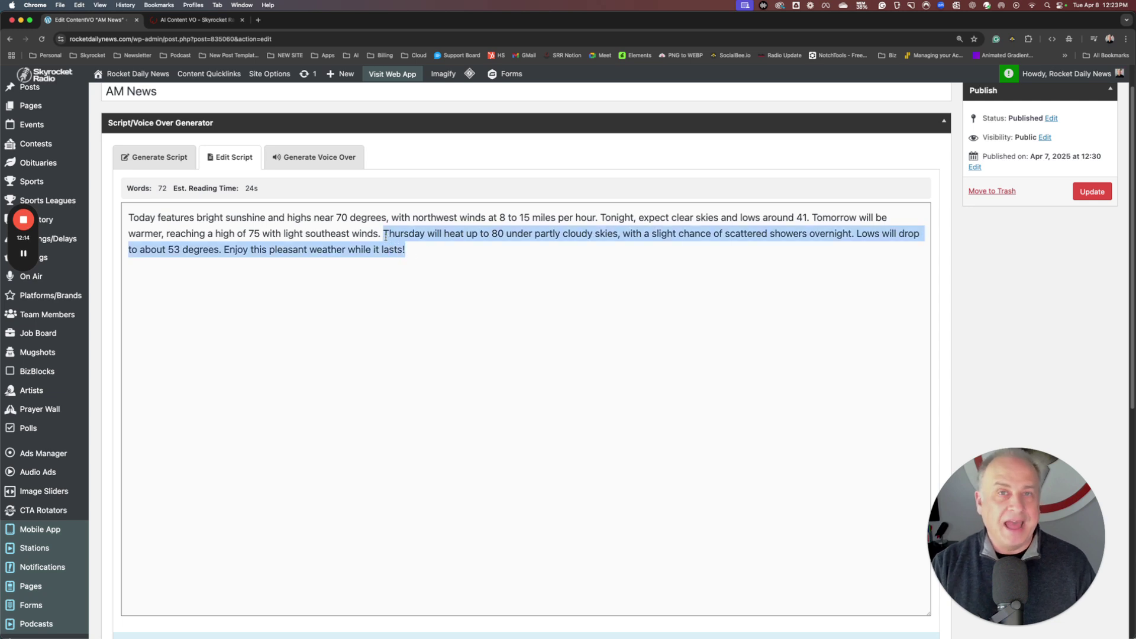
pyautogui.click(441, 266)
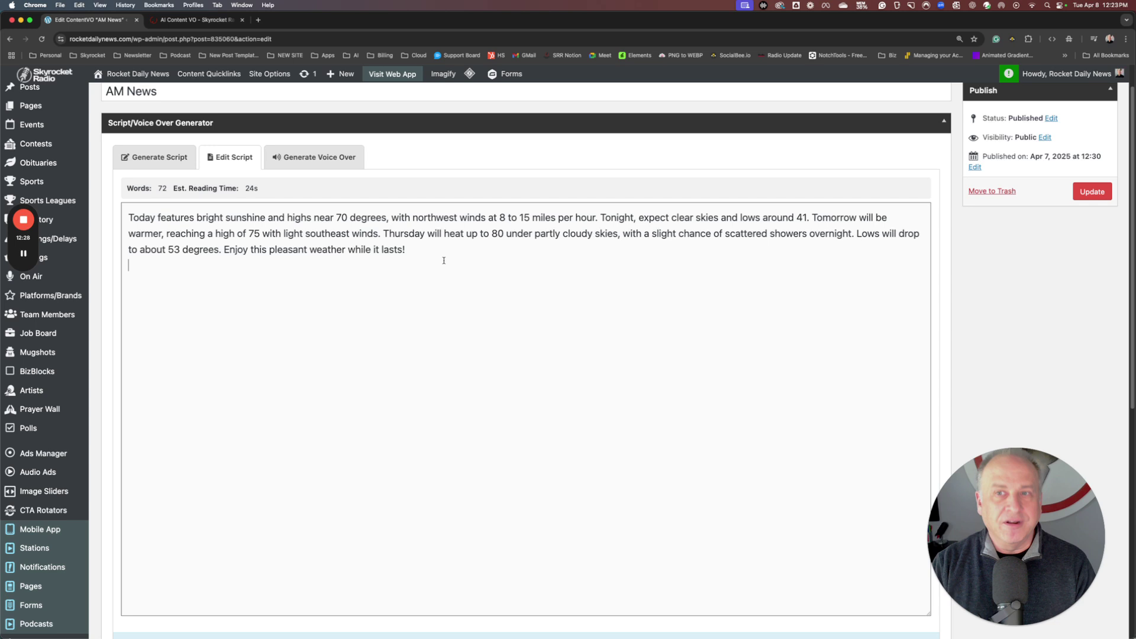
pyautogui.click(316, 158)
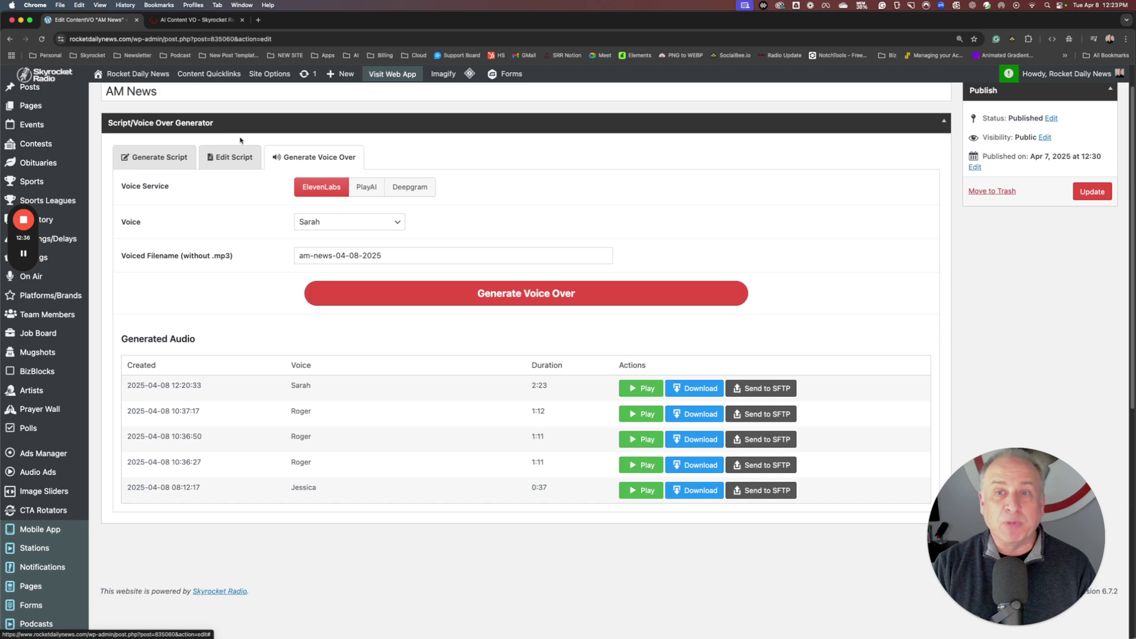
pyautogui.click(223, 163)
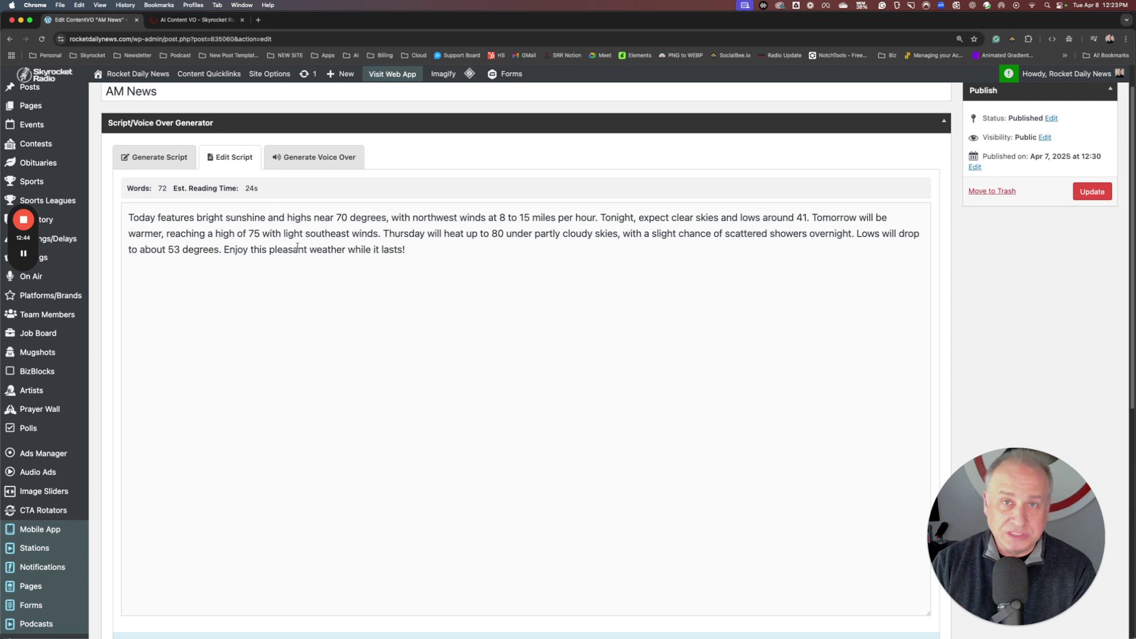
pyautogui.click(173, 162)
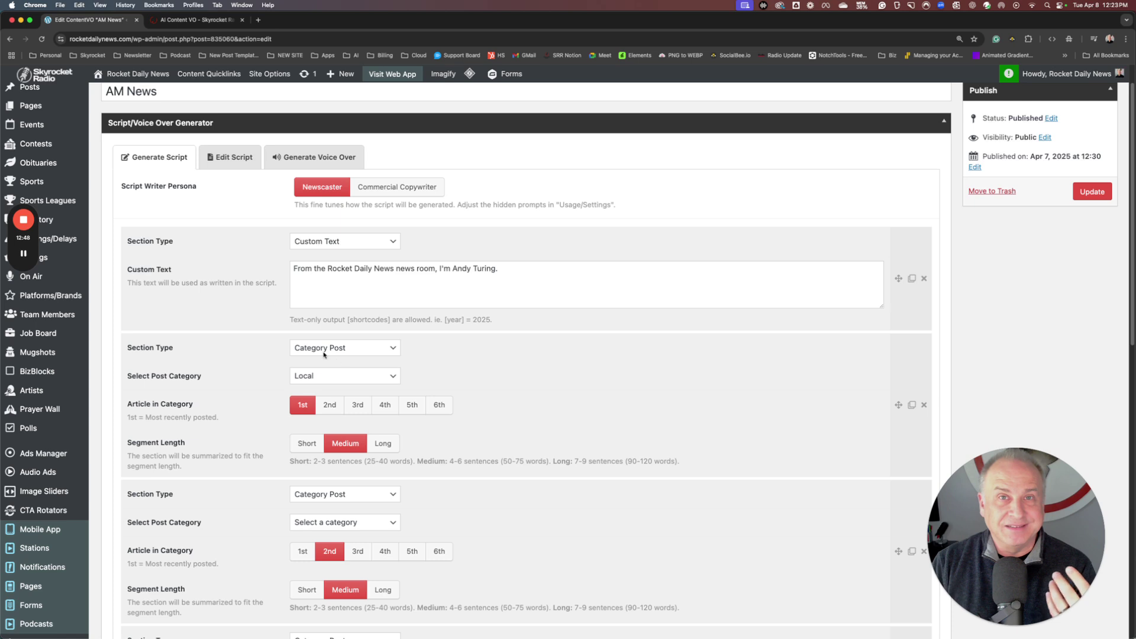
# - Open the Commercial Writer entry from the list of all ContentVOs
pyautogui.moveTo(40, 106)
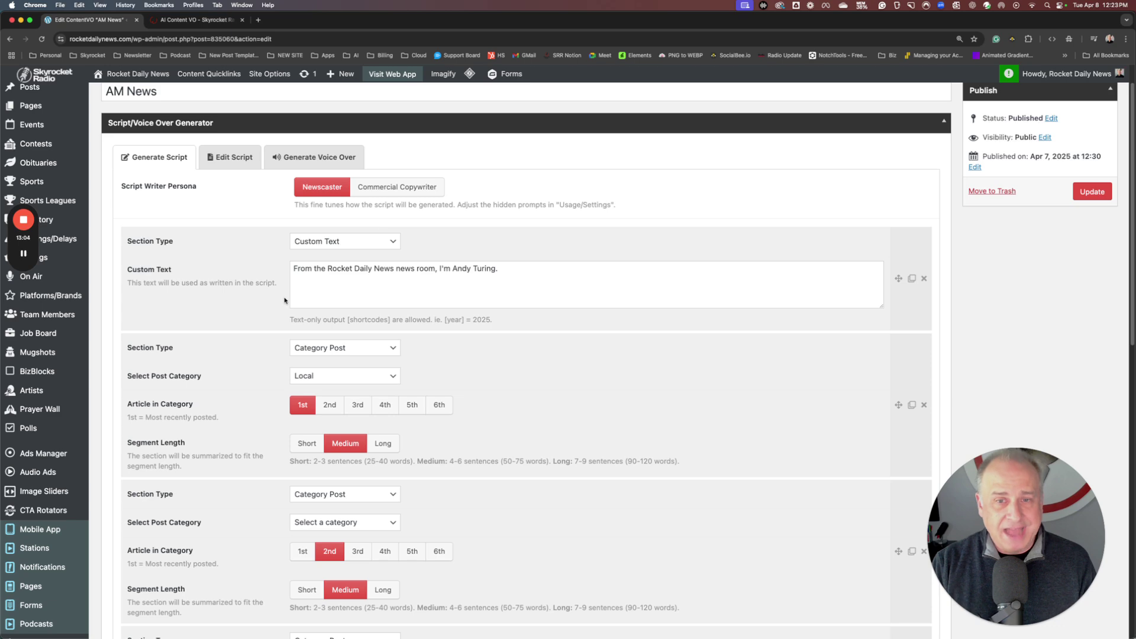
pyautogui.scroll(-6, 237, 323)
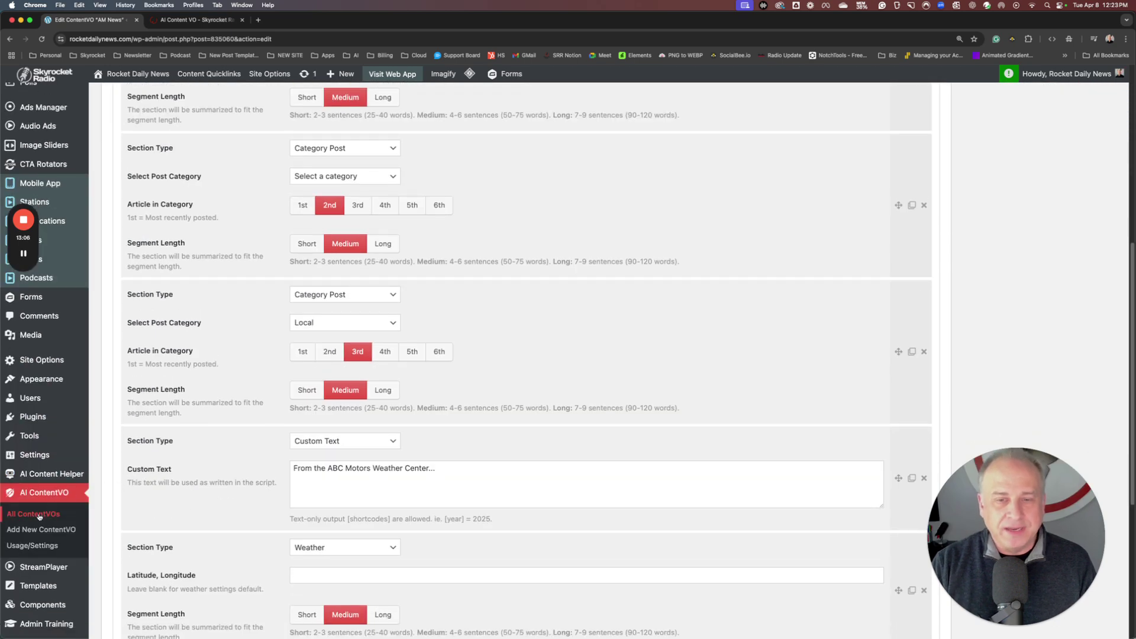
pyautogui.click(39, 515)
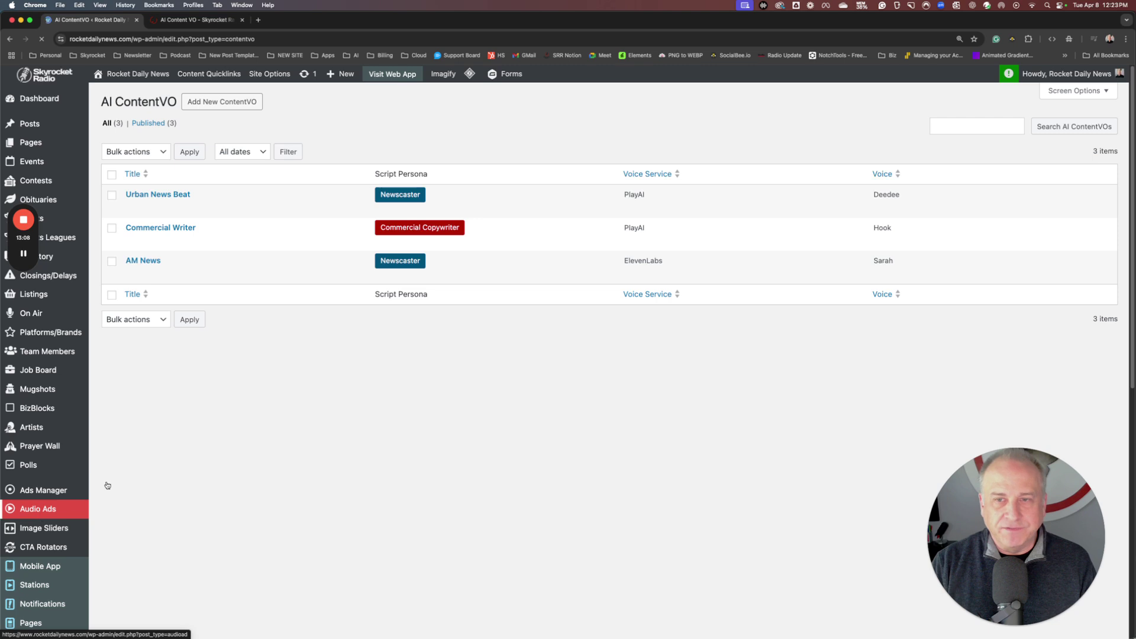
pyautogui.click(165, 228)
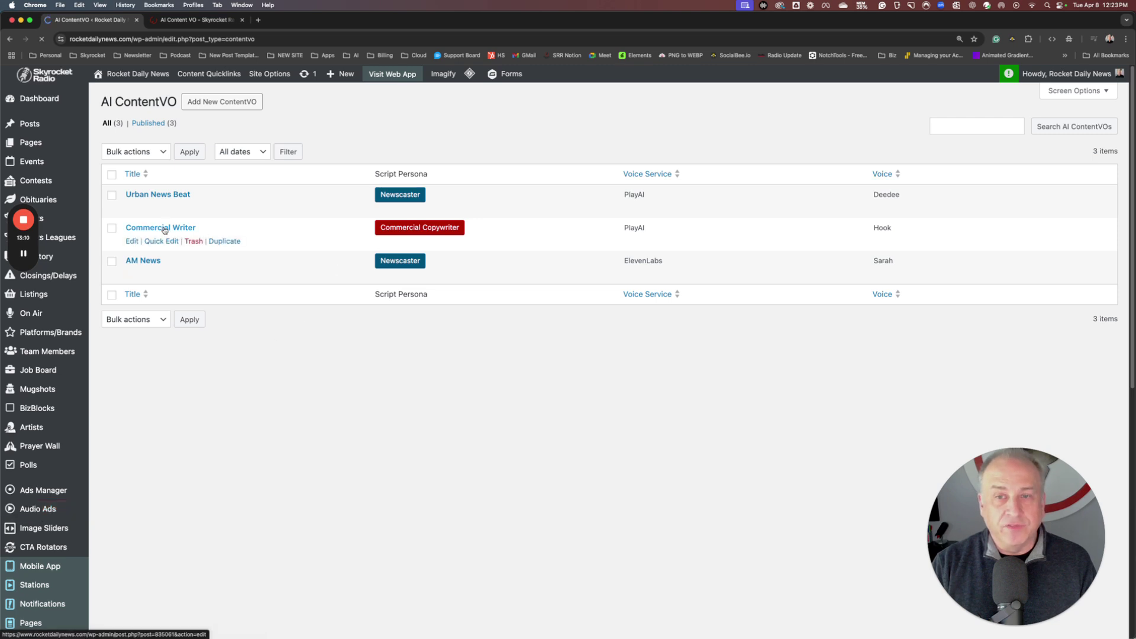
# - Examine the "Crappy Cars" ChatGPT prompt and the available section types, then read the commercial's script
pyautogui.click(402, 309)
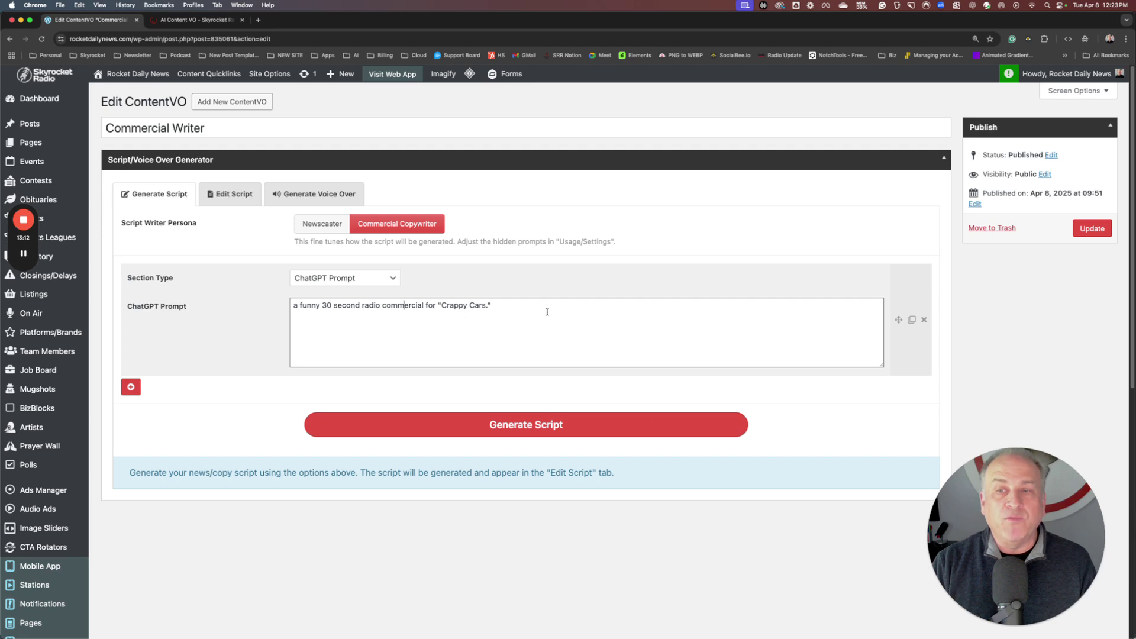
pyautogui.moveTo(341, 311); pyautogui.dragTo(290, 306)
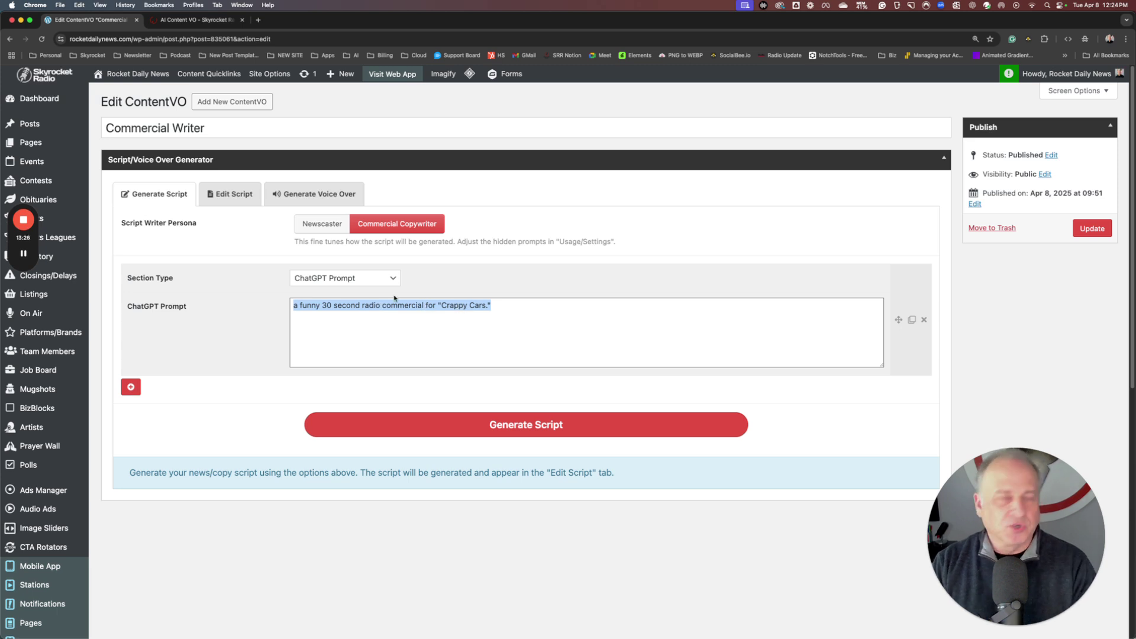
pyautogui.click(334, 278)
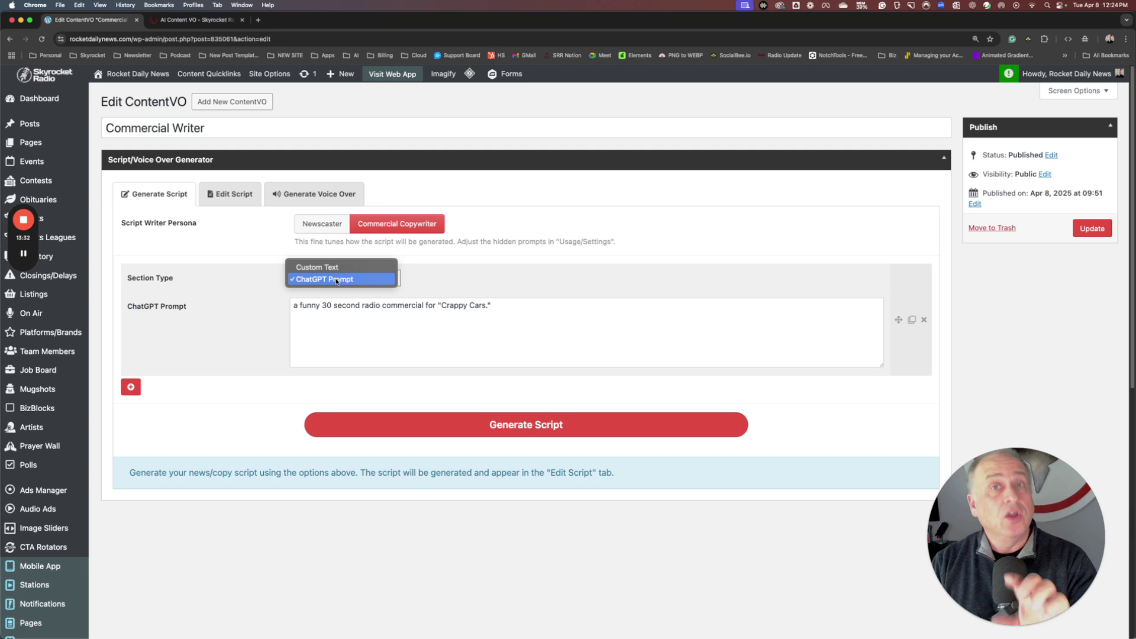
pyautogui.click(337, 281)
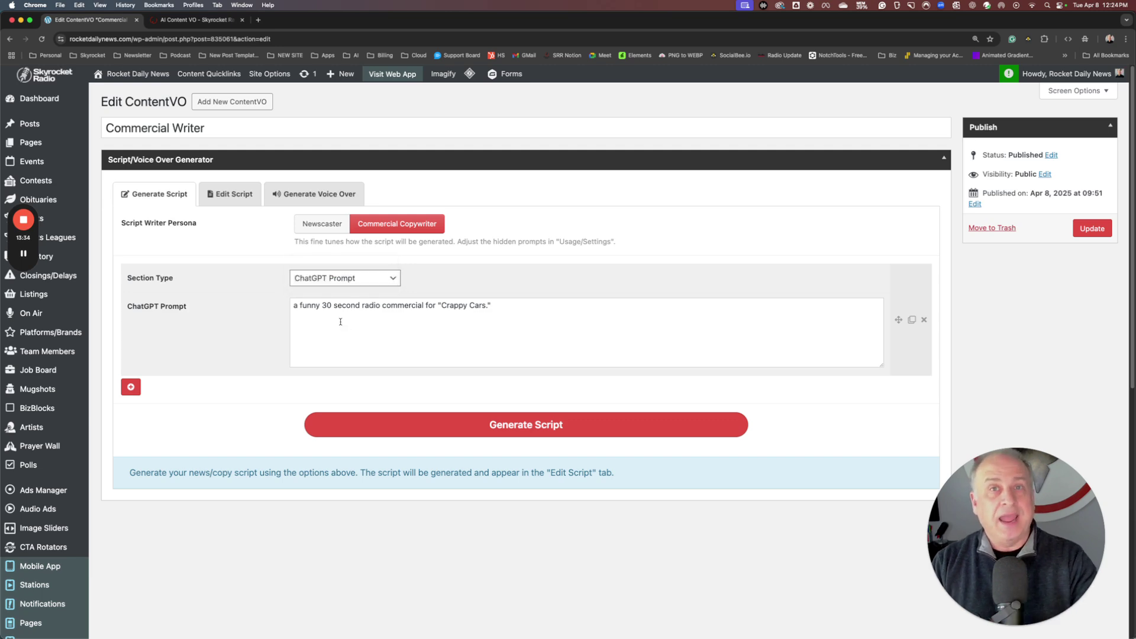
pyautogui.click(512, 308)
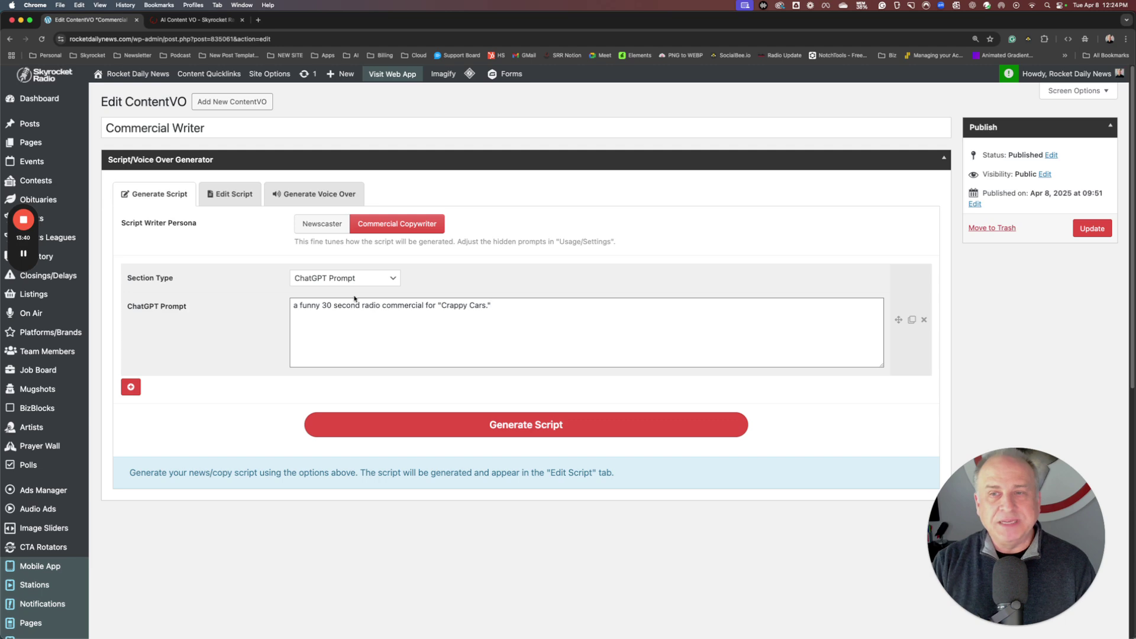
pyautogui.click(231, 194)
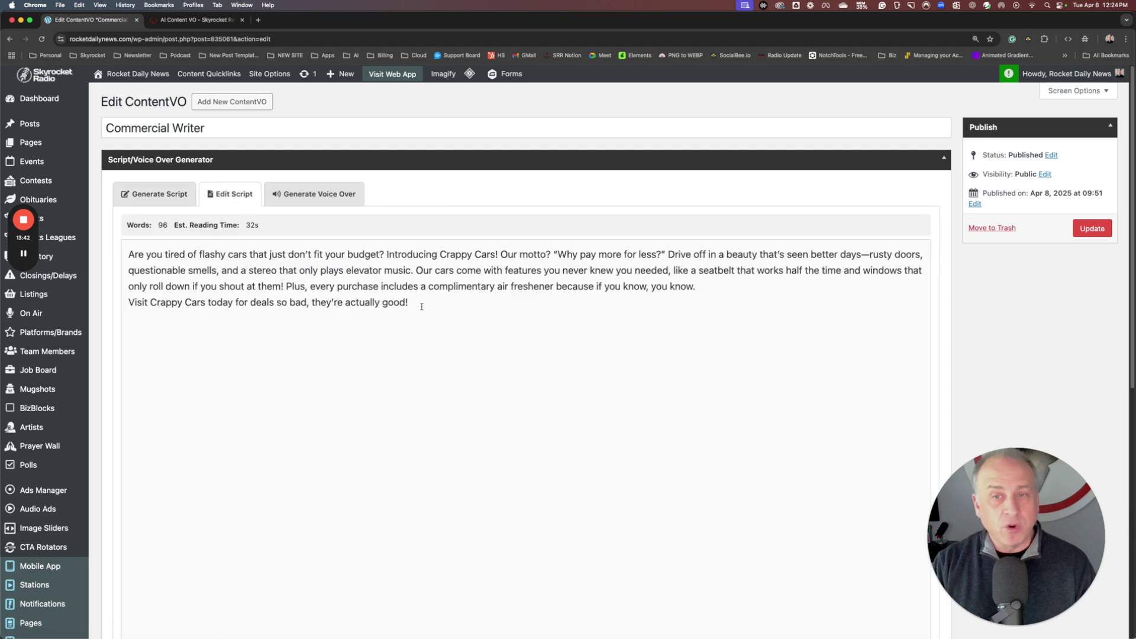
# - Generate a voice over of the Crappy Cars commercial with the Deepgram service and the Asteria (Female US English) voice
pyautogui.click(324, 200)
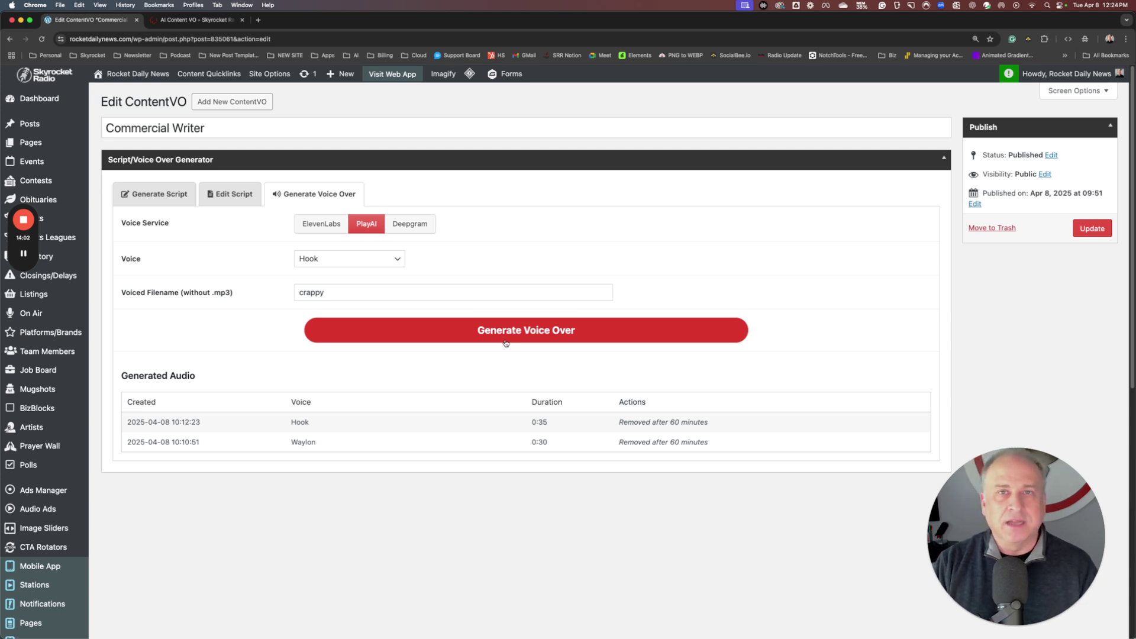
pyautogui.click(323, 227)
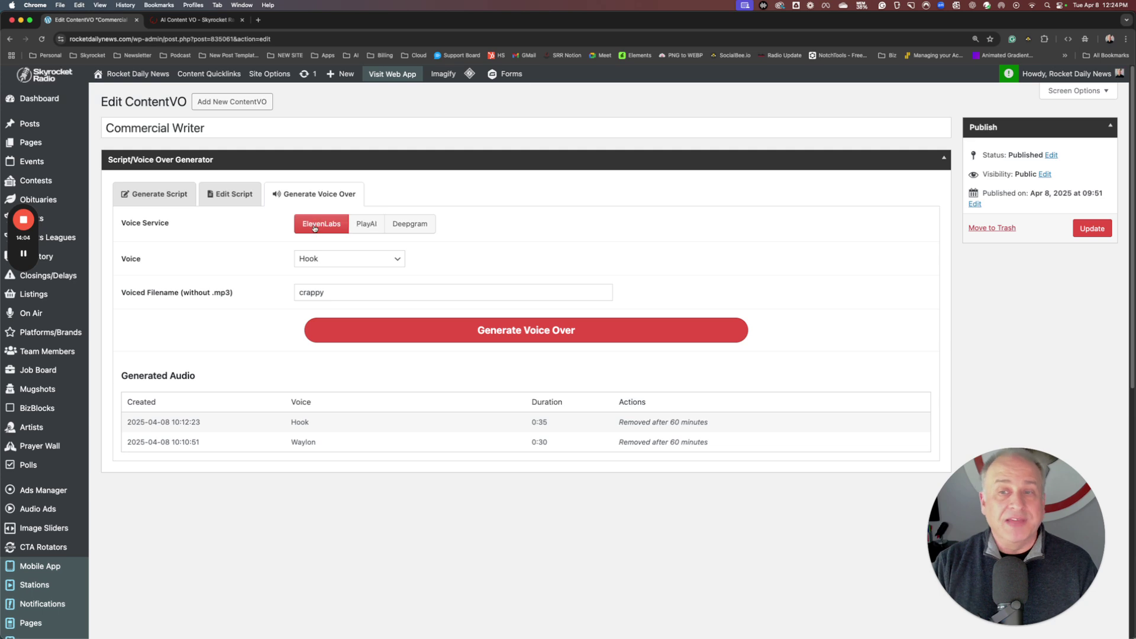
pyautogui.click(413, 228)
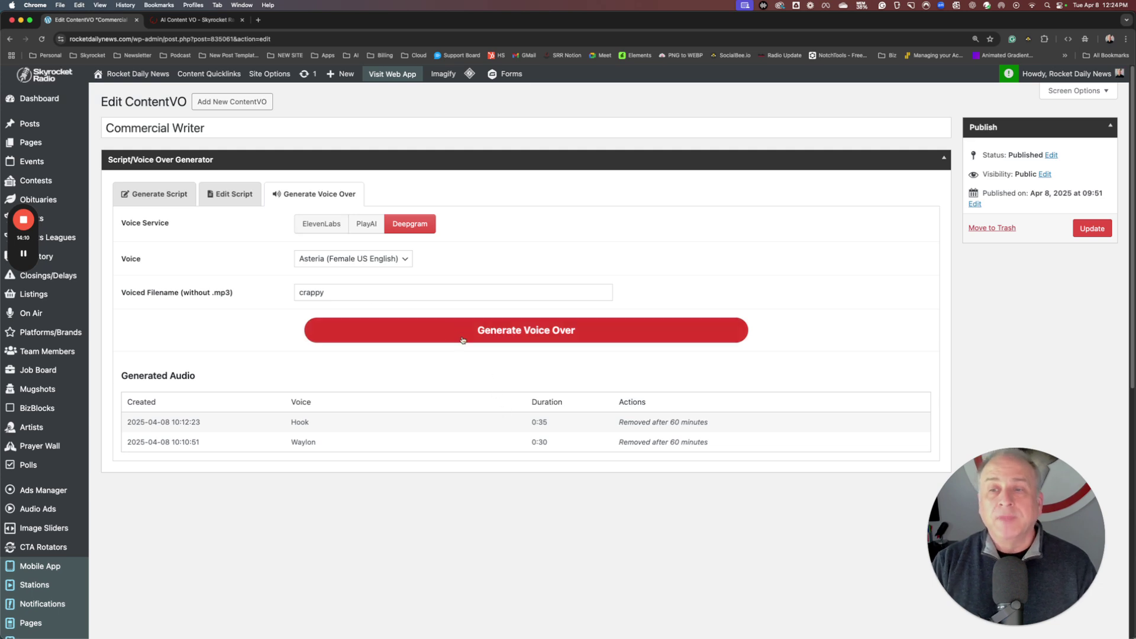
pyautogui.click(434, 337)
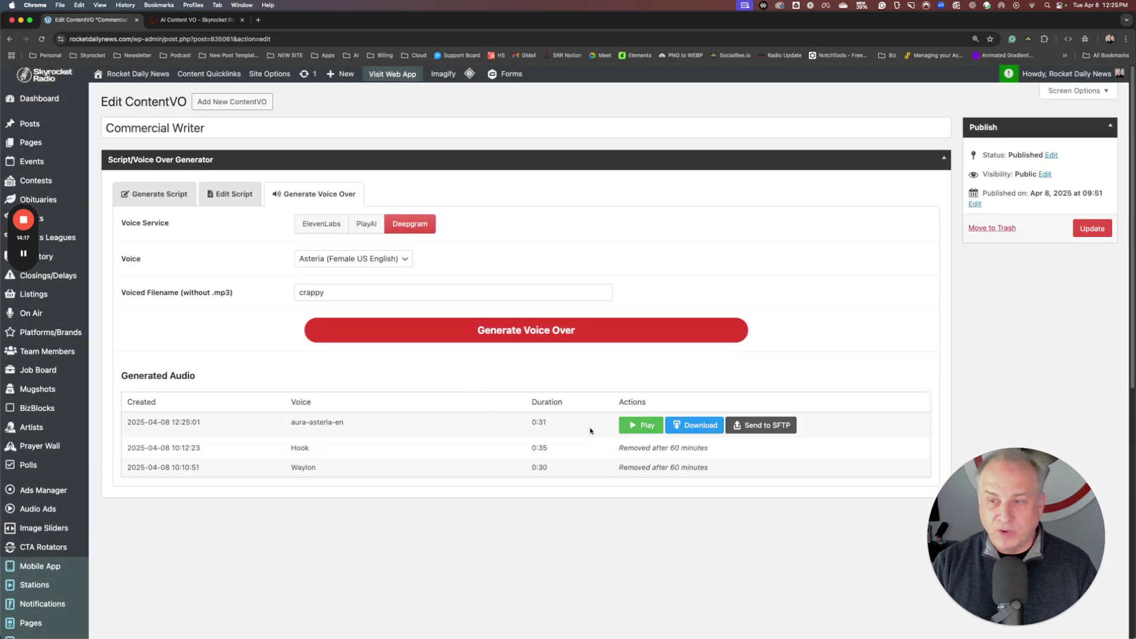
# - Listen to part of the newest aura-asteria-en recording, then review the commercial's script and its script generation settings
pyautogui.click(640, 427)
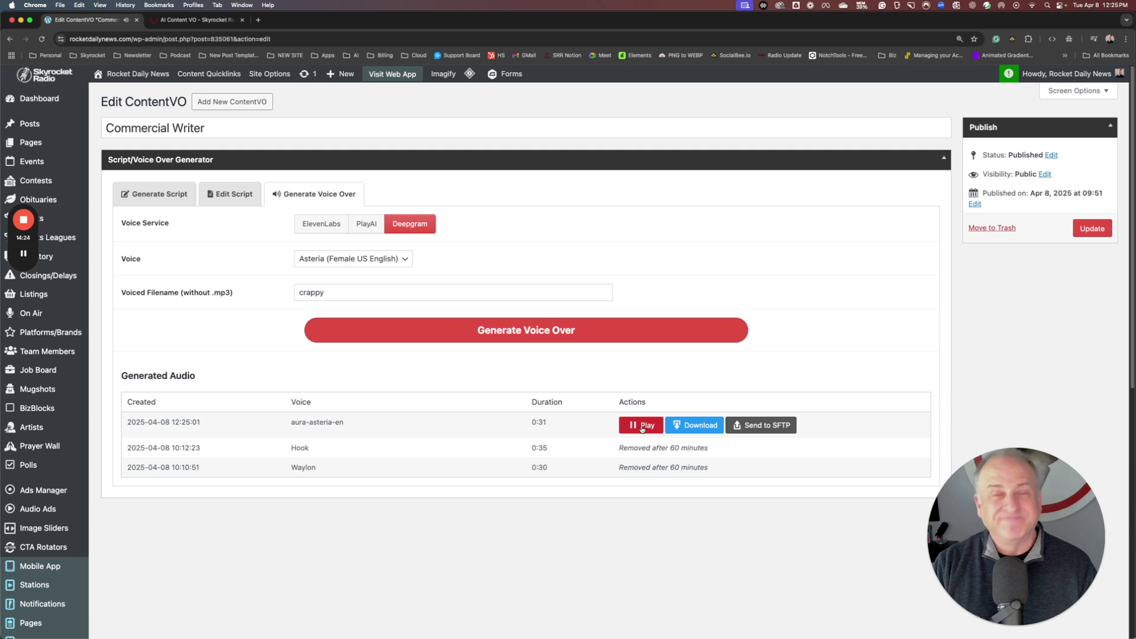
pyautogui.click(642, 427)
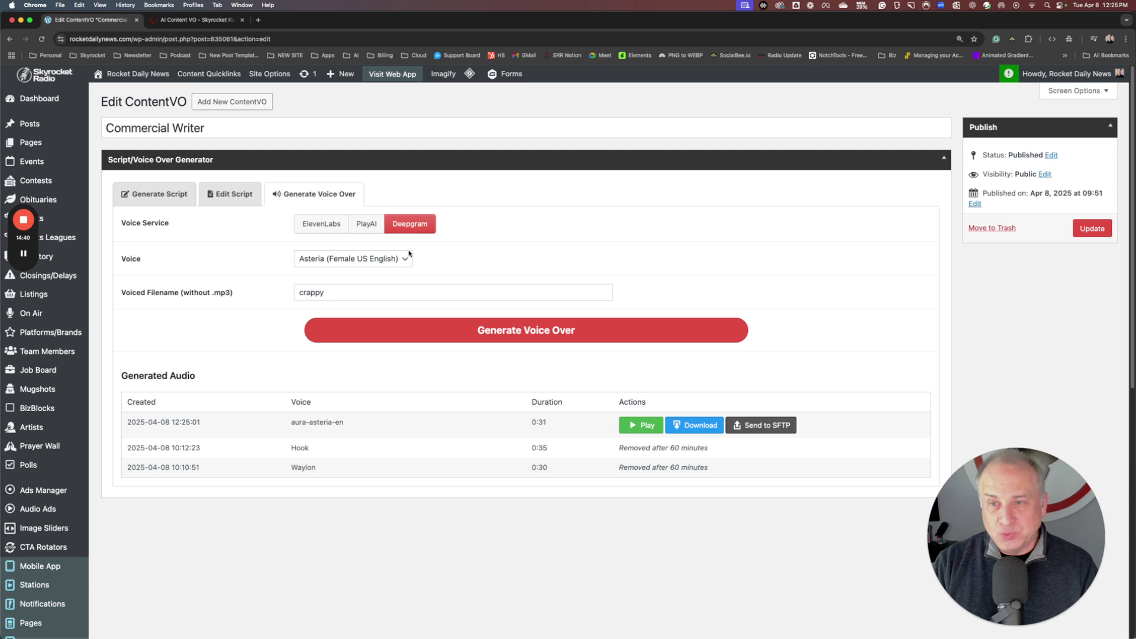
pyautogui.click(236, 196)
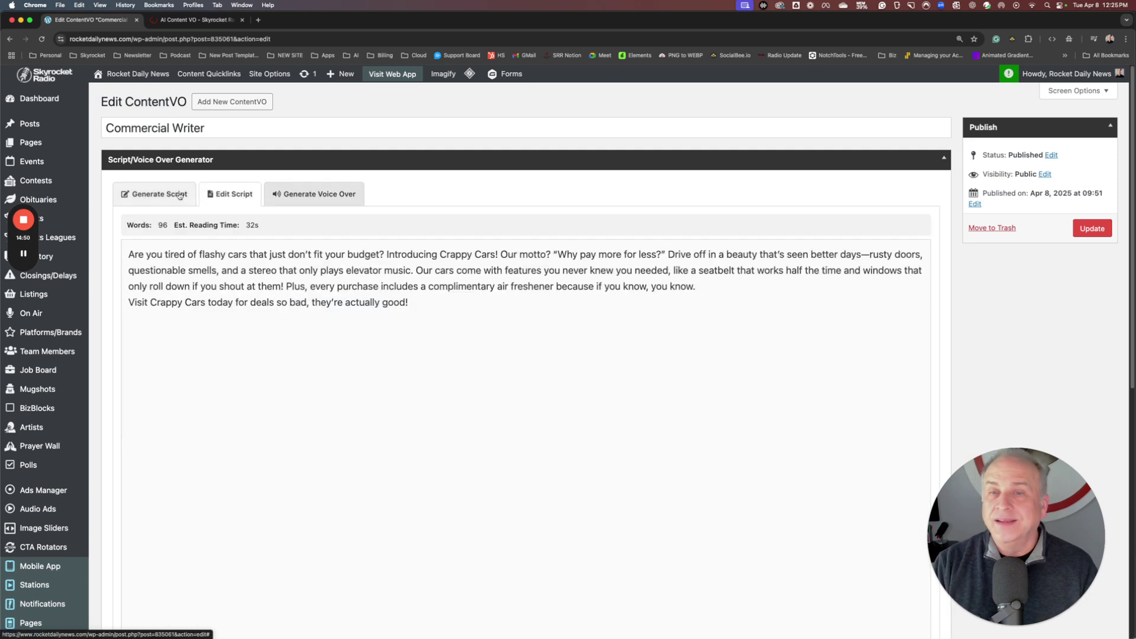
pyautogui.click(159, 195)
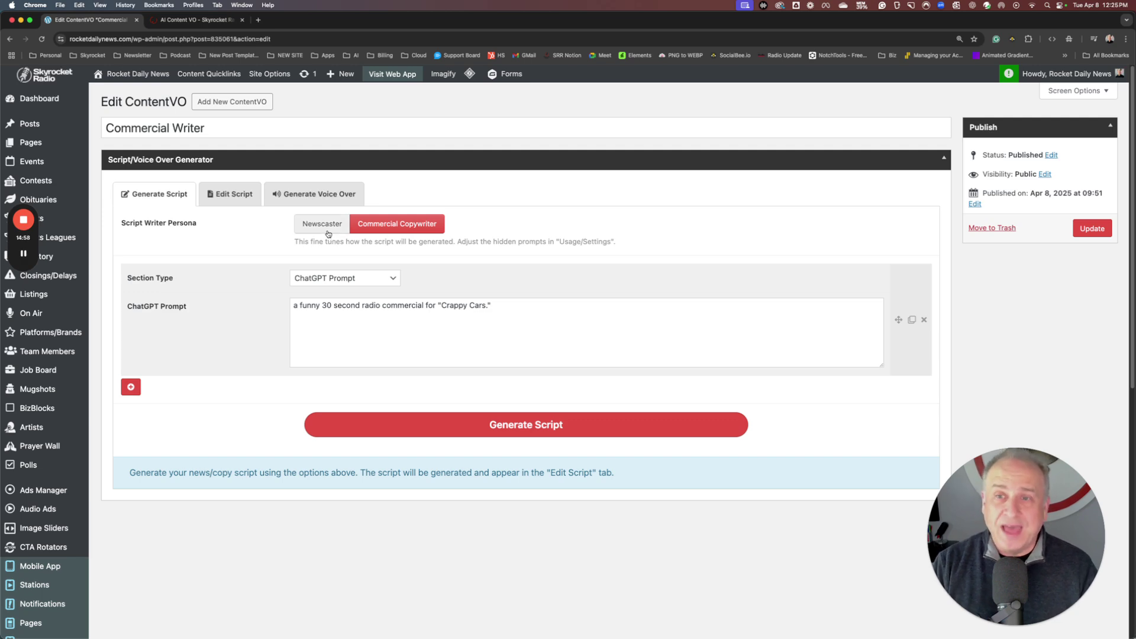
# - Open the AM News entry from the list of all ContentVOs and examine its voice over settings
pyautogui.scroll(-10, 199, 380)
pyautogui.scroll(-2, 199, 383)
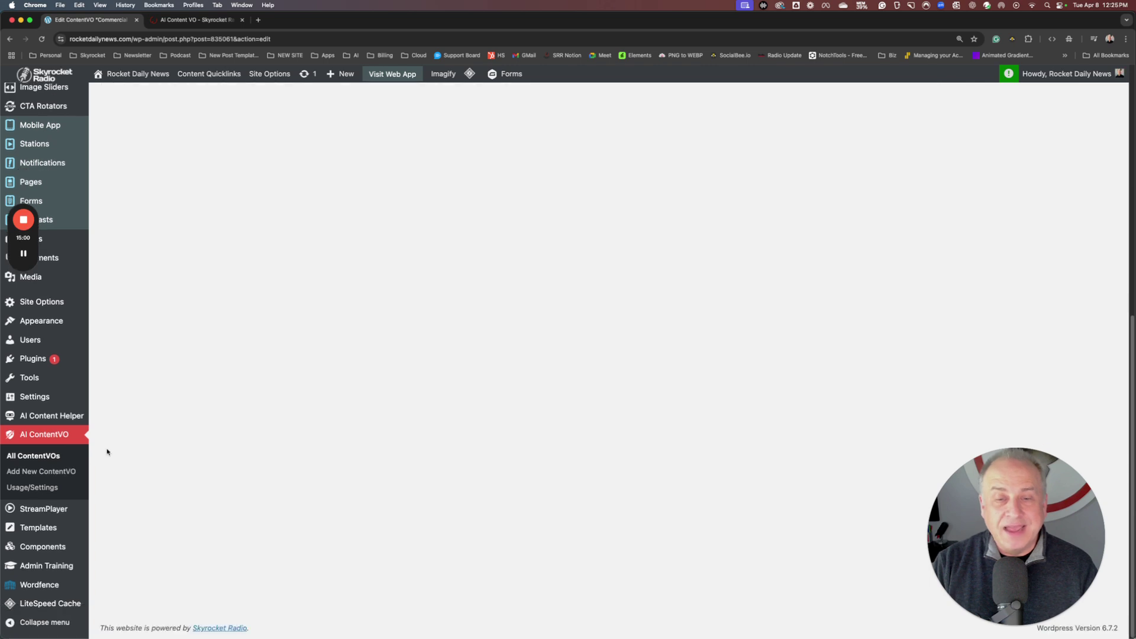
pyautogui.click(32, 455)
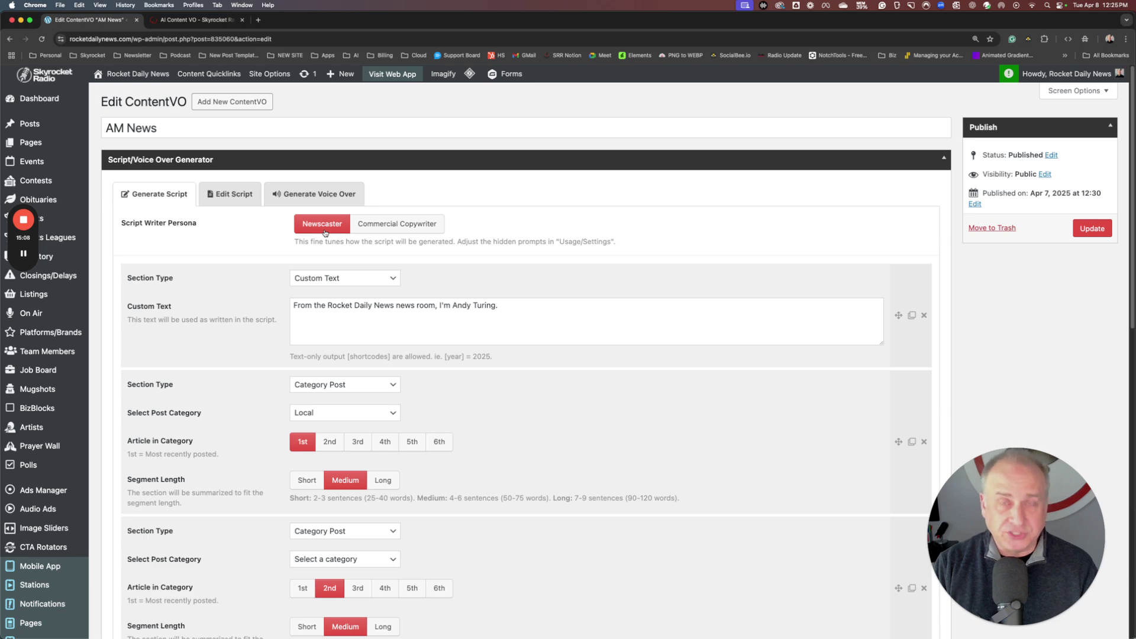
pyautogui.click(289, 194)
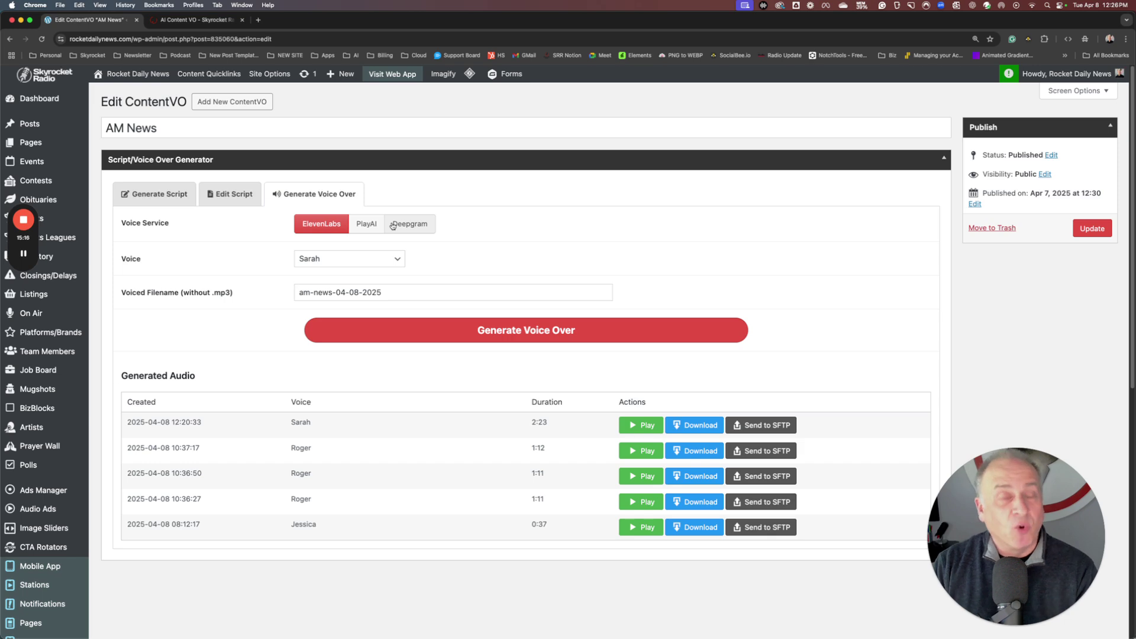
# - Switch to the Skyrocket Radio AI Content VO page and look over its introduction and the demo scheduling option
pyautogui.click(203, 20)
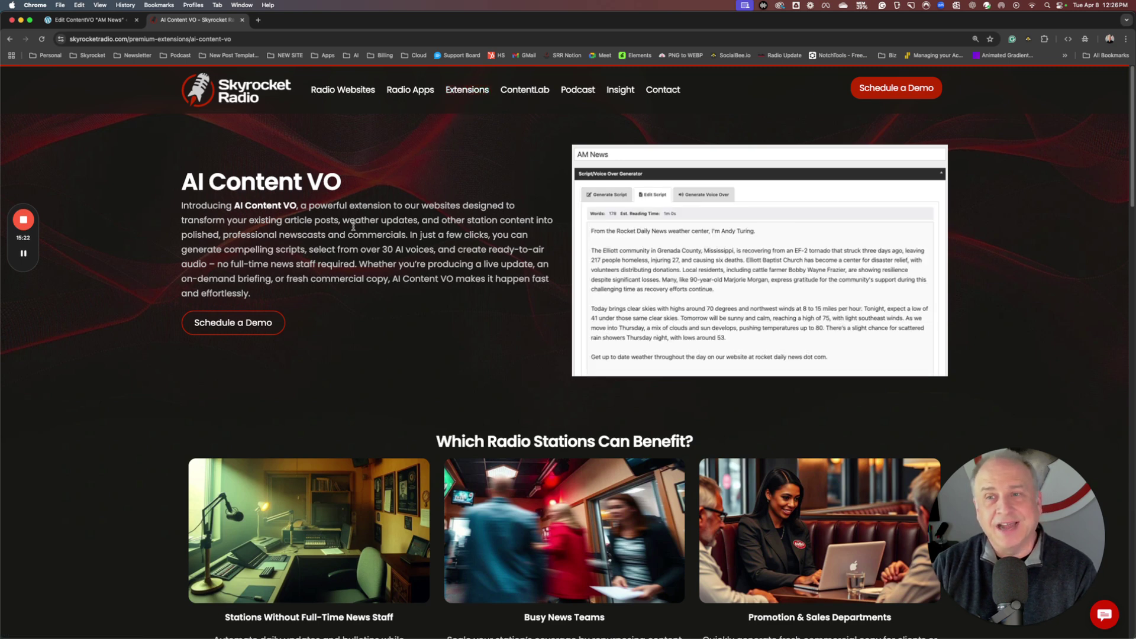
pyautogui.scroll(-1, 348, 309)
pyautogui.scroll(-1, 348, 309)
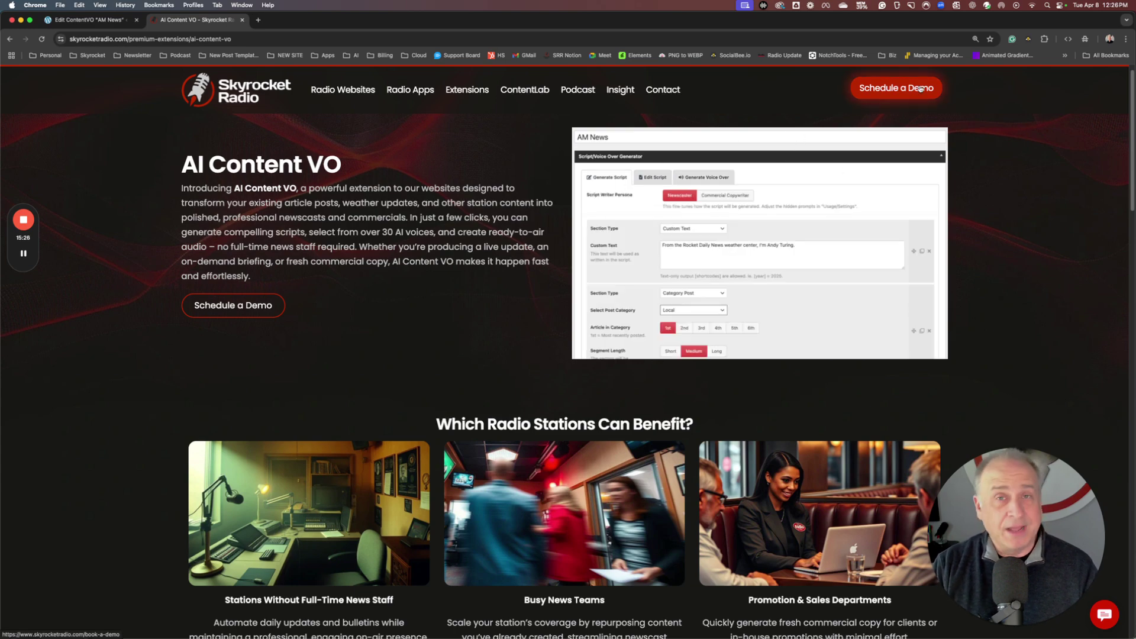
pyautogui.scroll(2, 683, 236)
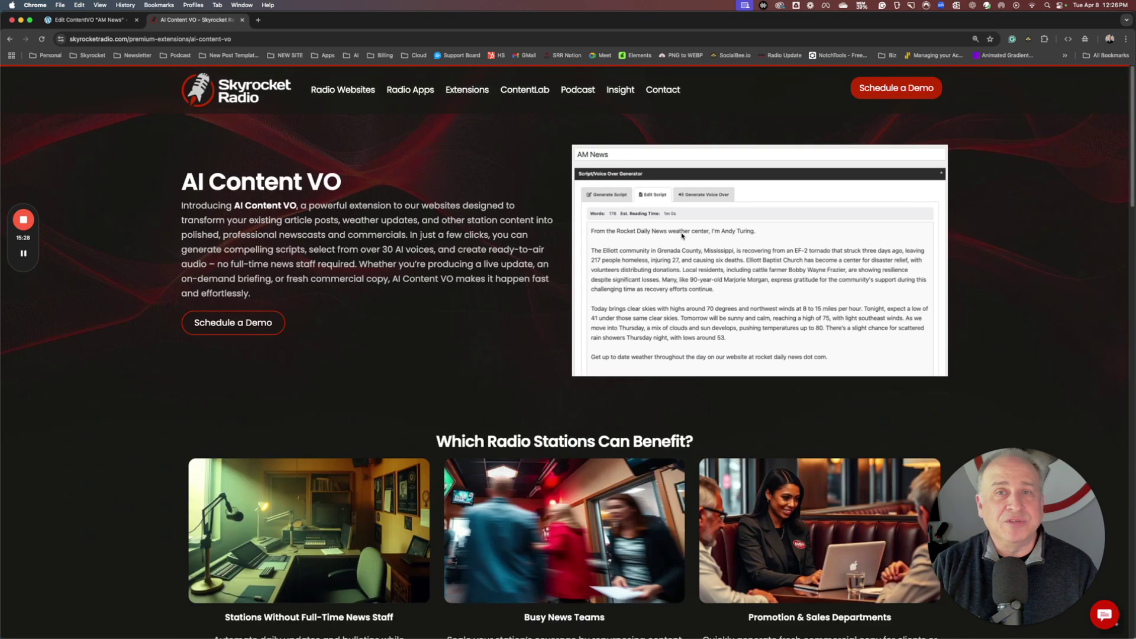